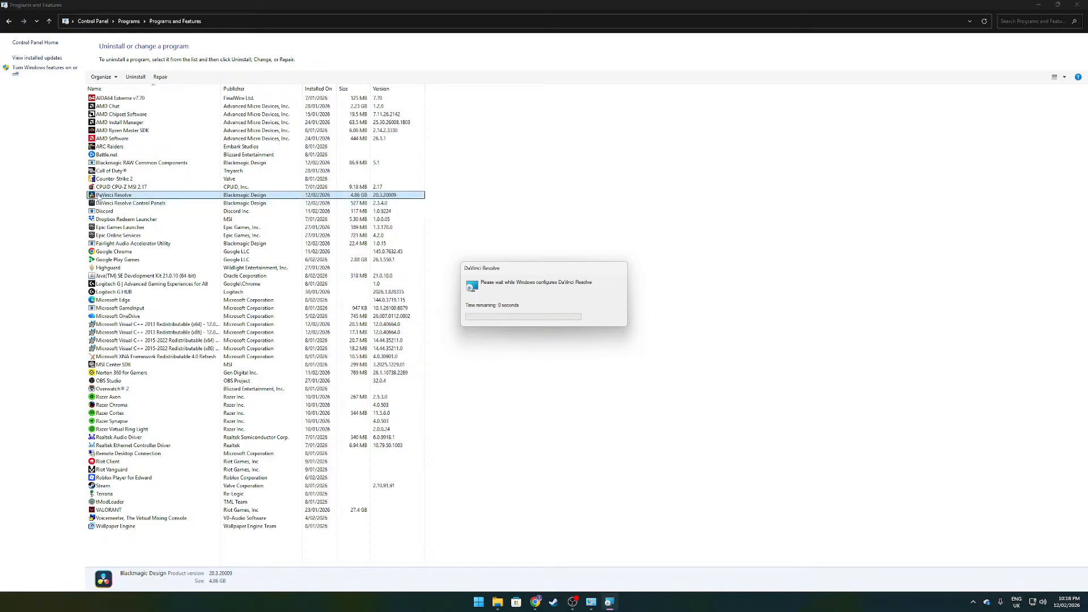
Uninstall Blackmagic RAW Common Components and DaVinci Resolve Control Panels, confirming each removal
{"action": "right_click", "coordinate": [149, 163]}
{"action": "left_click", "coordinate": [184, 170]}
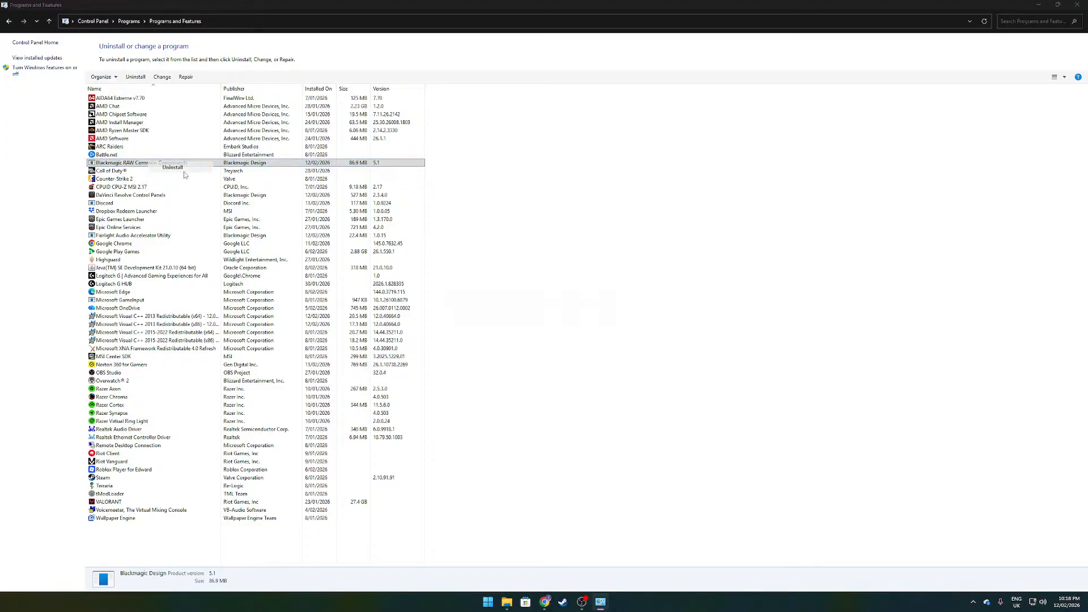
{"action": "left_click", "coordinate": [592, 295]}
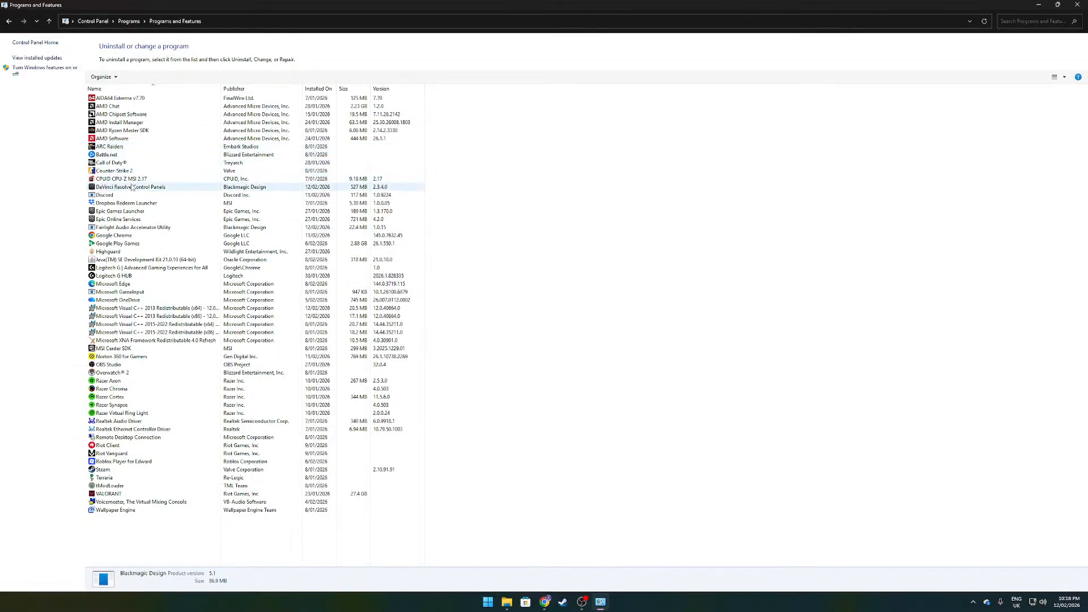
{"action": "right_click", "coordinate": [132, 187]}
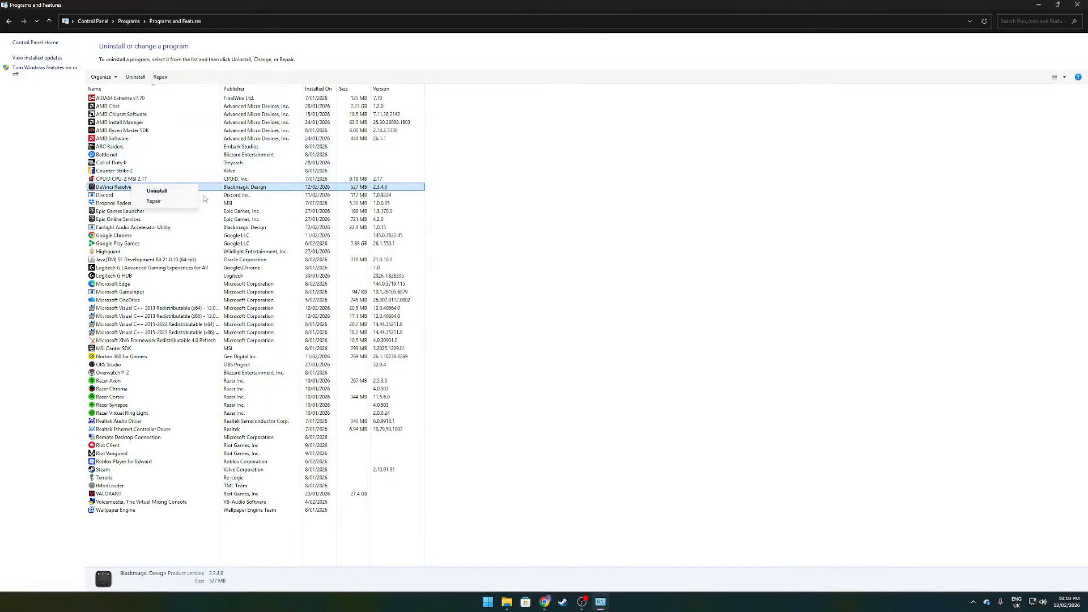
{"action": "left_click", "coordinate": [156, 191]}
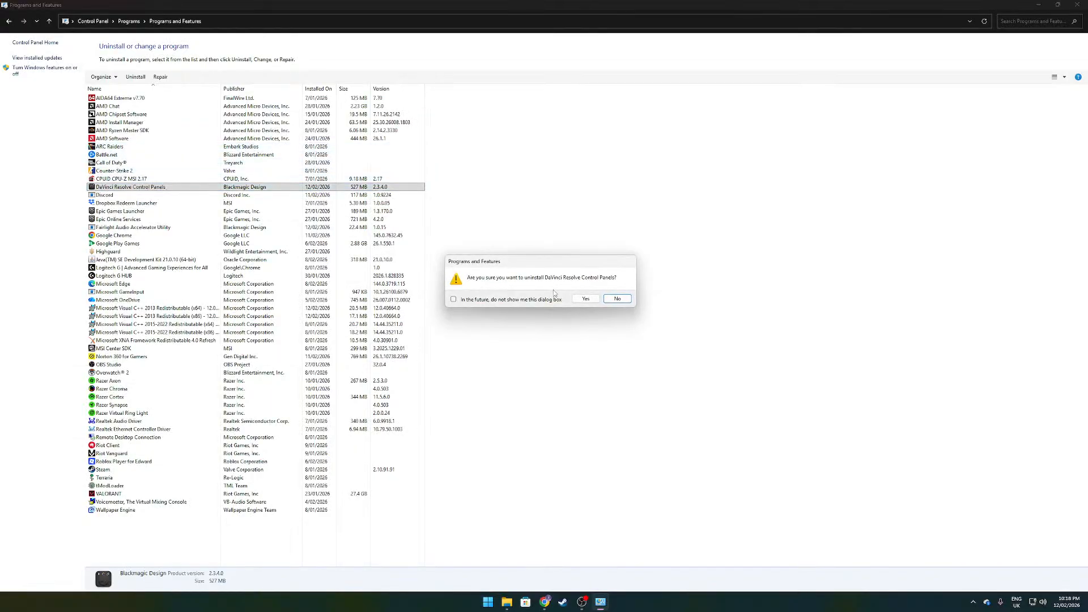
{"action": "left_click", "coordinate": [586, 299]}
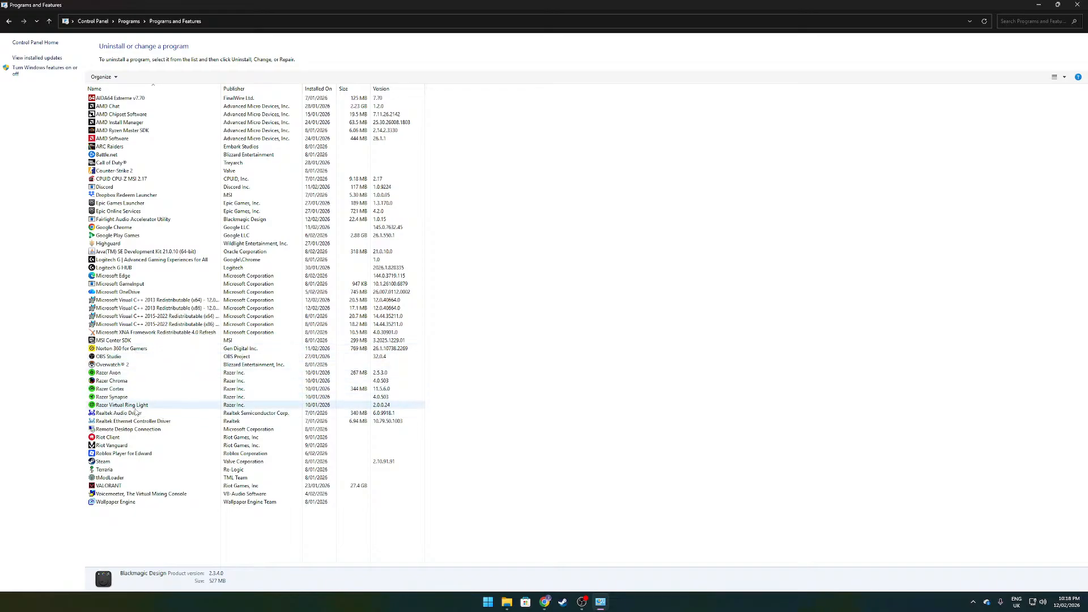
{"action": "left_click", "coordinate": [134, 406]}
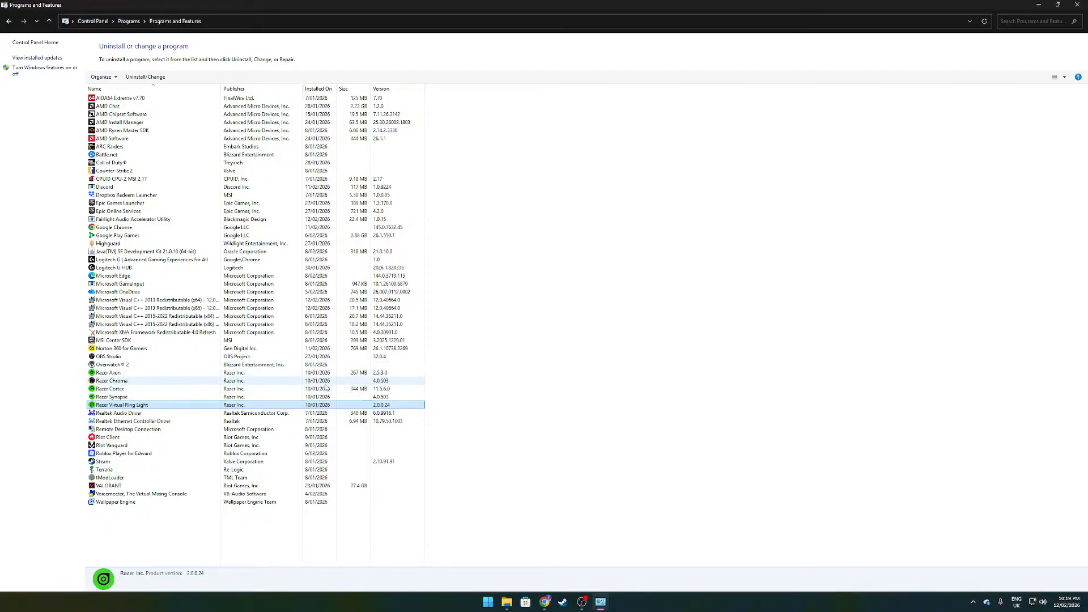
{"action": "right_click", "coordinate": [162, 380]}
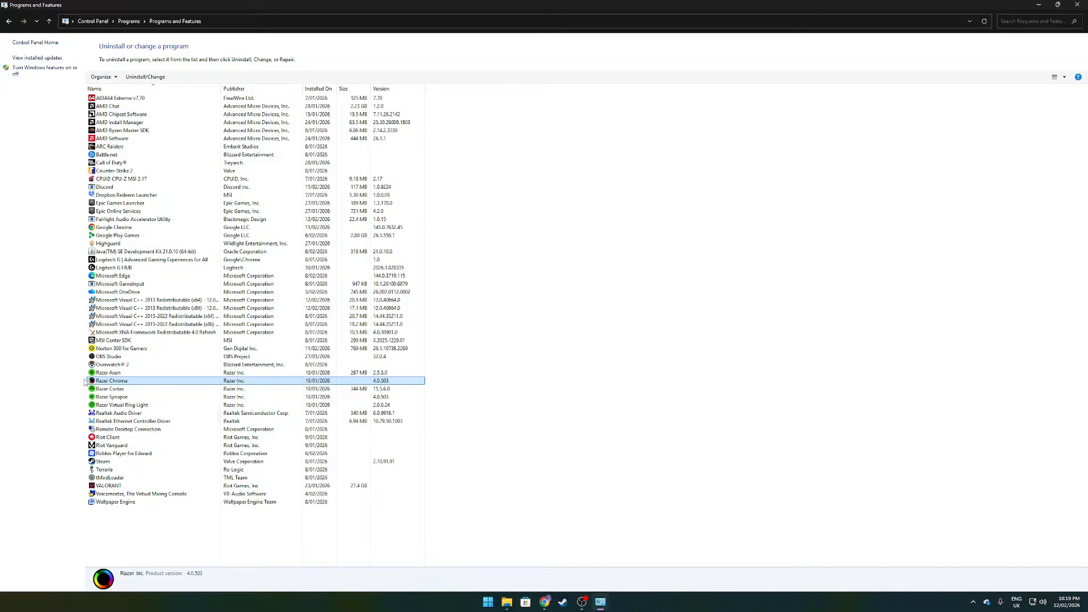
{"action": "right_click", "coordinate": [378, 373]}
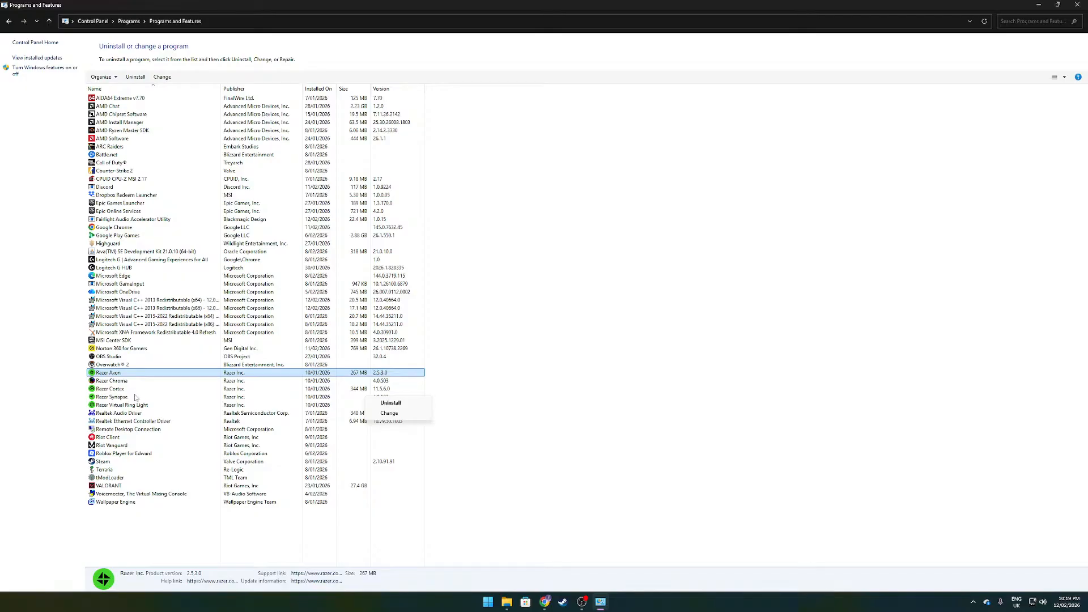
{"action": "left_click", "coordinate": [112, 382]}
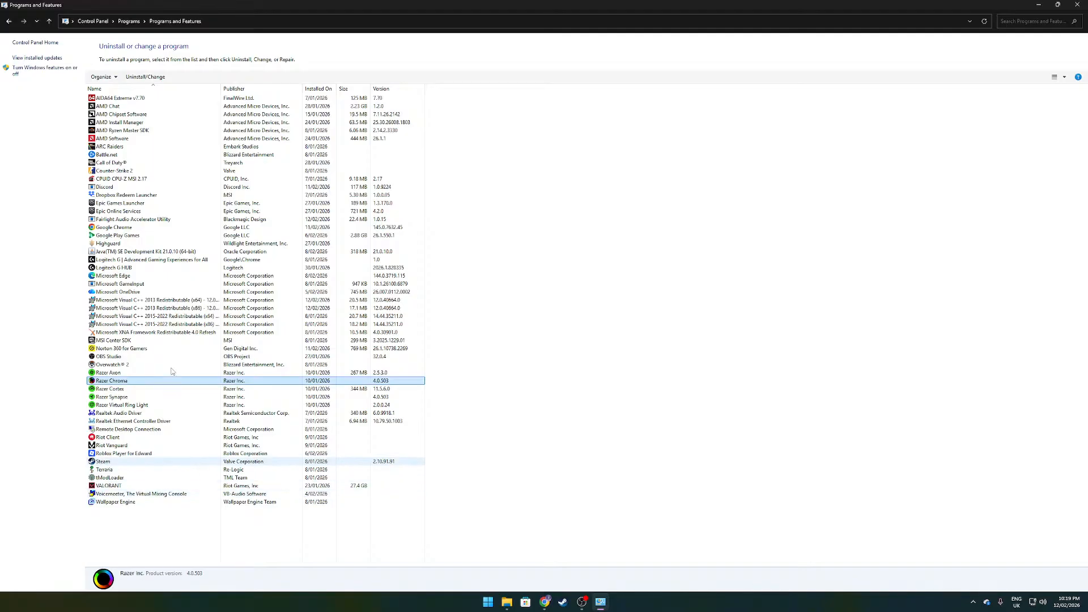
Uninstall Java(TM) SE Development Kit 21.0.10 (64-bit) and close the installed programs list
{"action": "left_click", "coordinate": [186, 253]}
{"action": "right_click", "coordinate": [185, 252]}
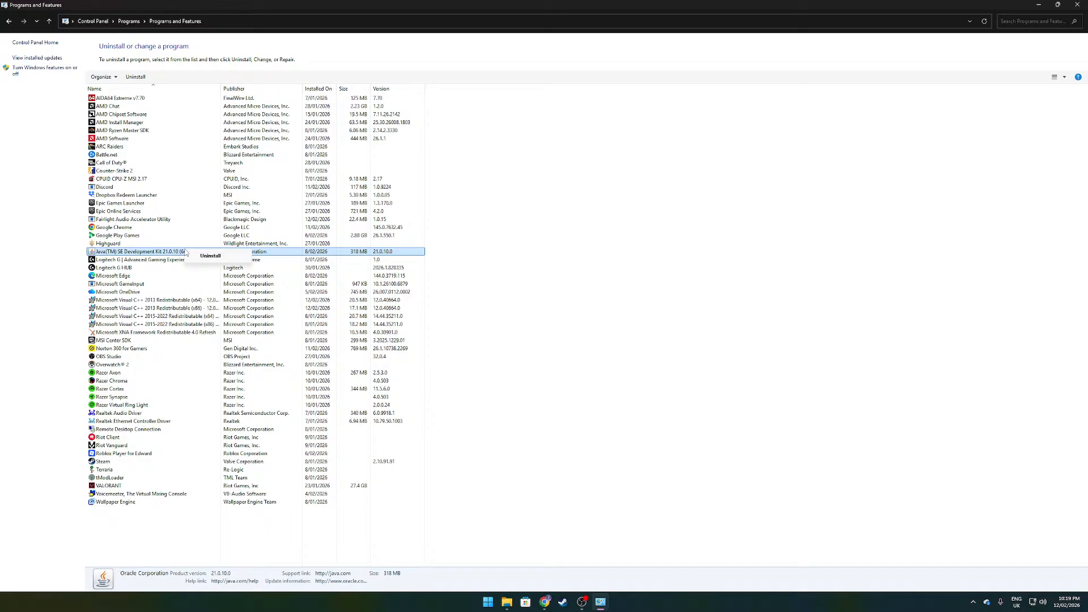
{"action": "left_click", "coordinate": [211, 253]}
{"action": "left_click", "coordinate": [594, 299]}
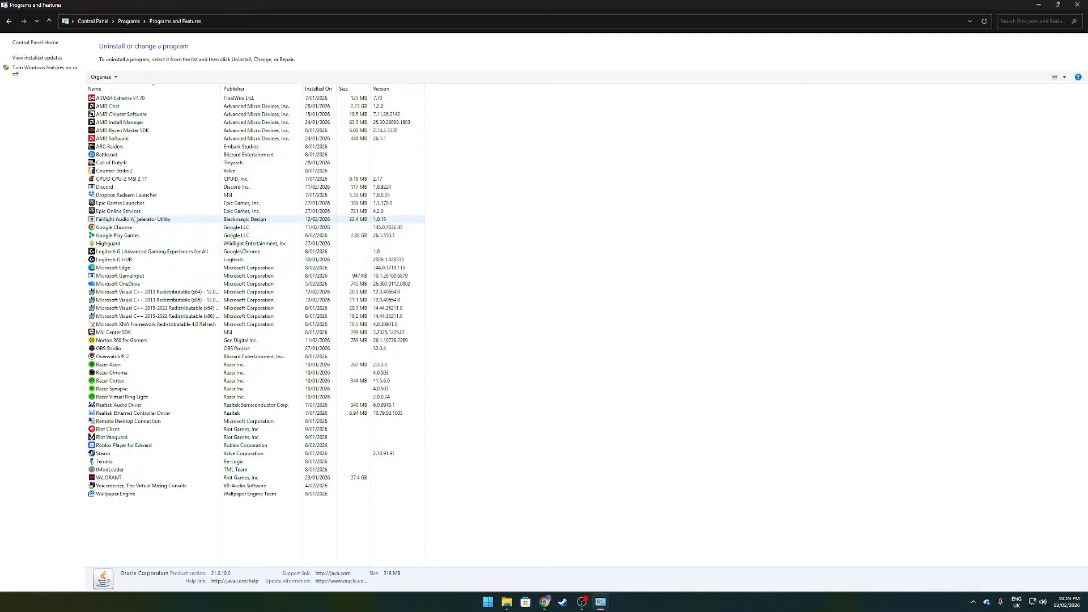
{"action": "left_click", "coordinate": [1082, 4]}
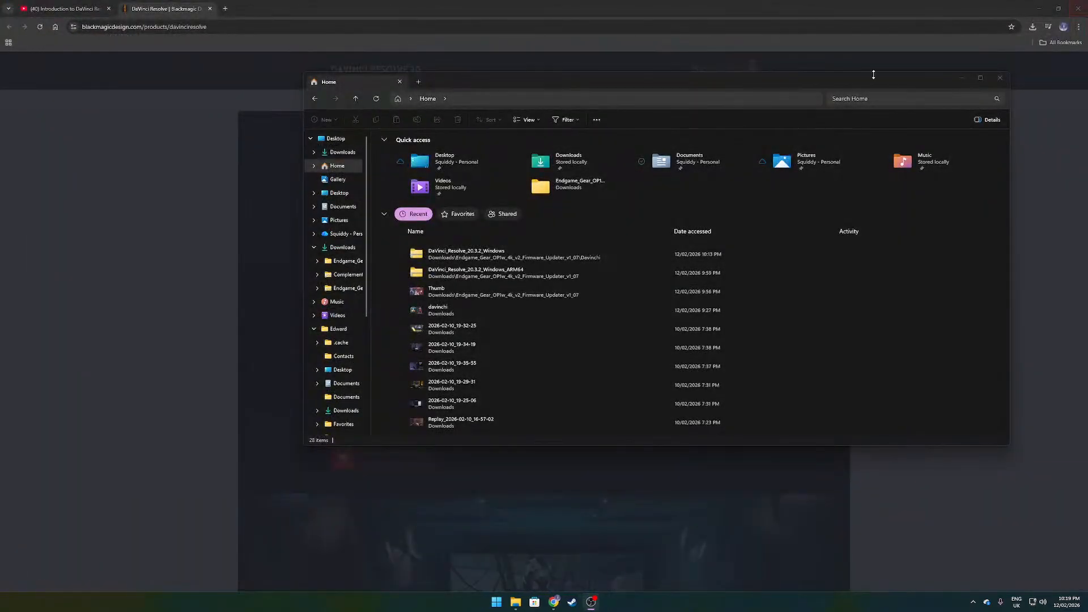
Run the installer inside the DaVinci_Resolve_20.3.2_Windows archive and start installing all the listed components
{"action": "double_click", "coordinate": [483, 254]}
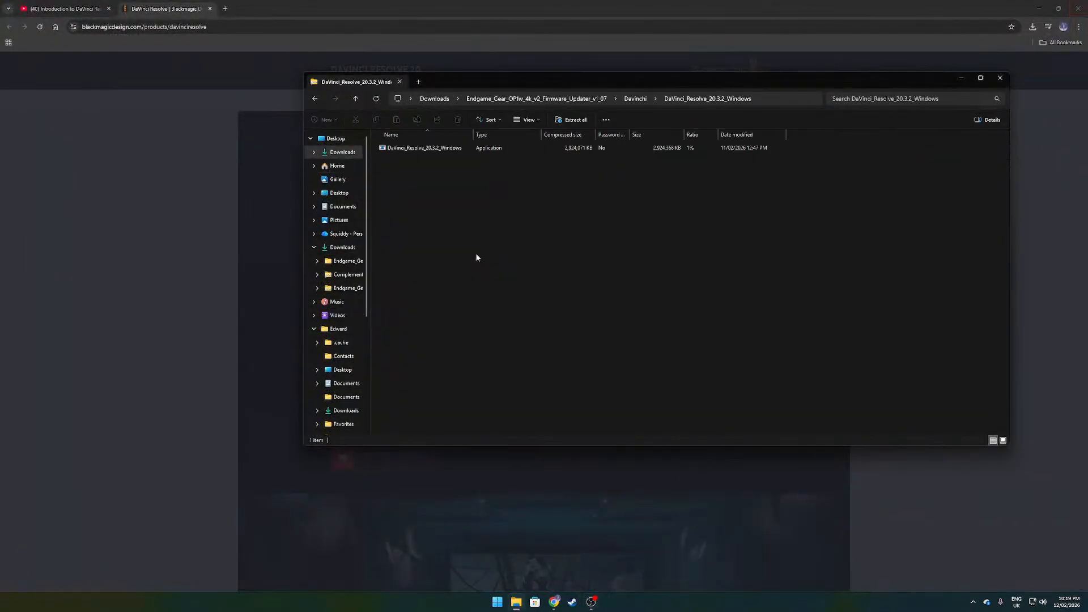
{"action": "left_click", "coordinate": [433, 151]}
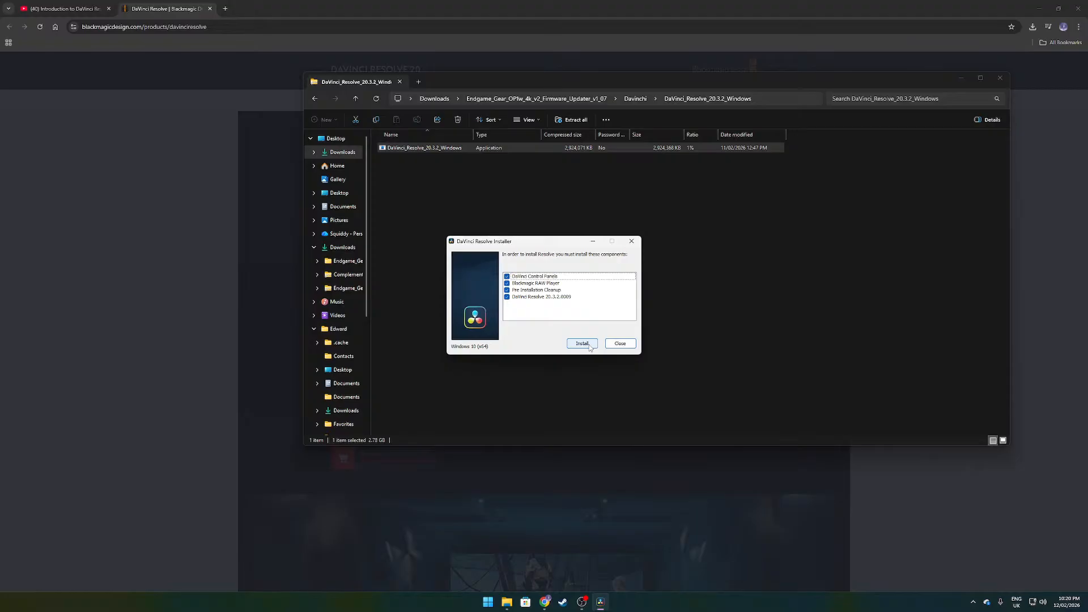
{"action": "left_click", "coordinate": [588, 346]}
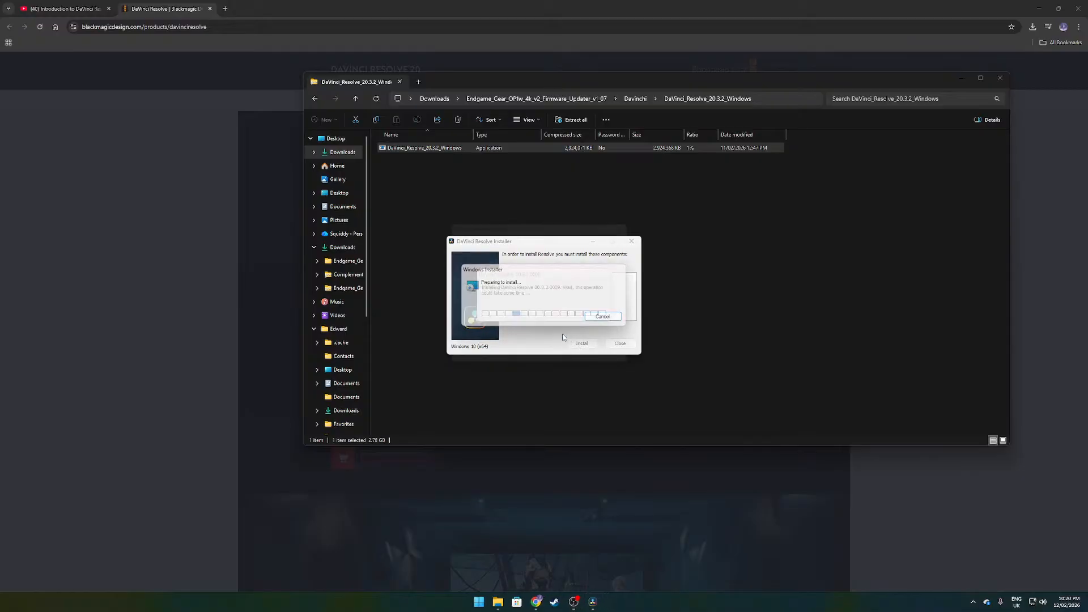
Accept the DaVinci Resolve license agreement, keep the default destination folder and start the installation
{"action": "left_click", "coordinate": [584, 366]}
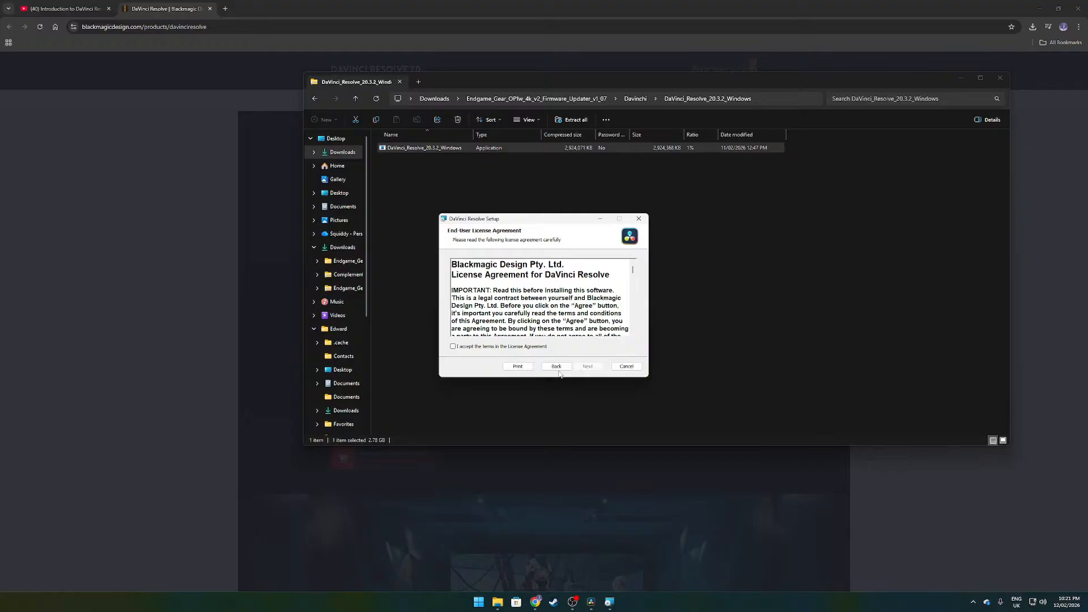
{"action": "left_click", "coordinate": [459, 347]}
{"action": "left_click", "coordinate": [586, 366]}
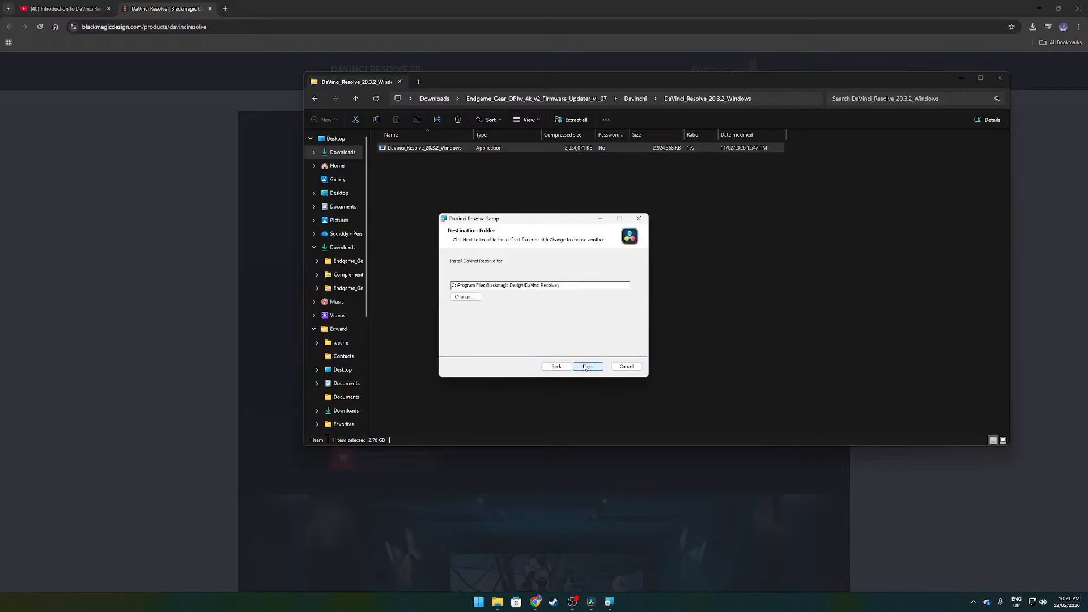
{"action": "left_click", "coordinate": [586, 367]}
{"action": "left_click", "coordinate": [543, 366]}
{"action": "left_click", "coordinate": [587, 366]}
{"action": "left_click", "coordinate": [587, 367]}
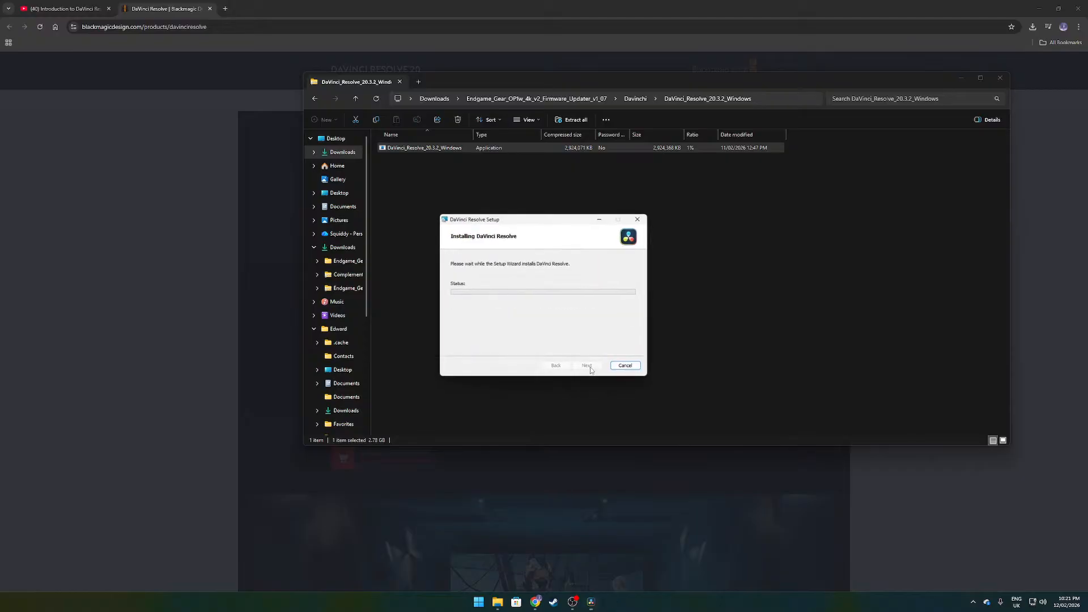
Finish the DaVinci Resolve setup wizard without showing the ReadMe and dismiss the installer's completion message
{"action": "left_click", "coordinate": [520, 212]}
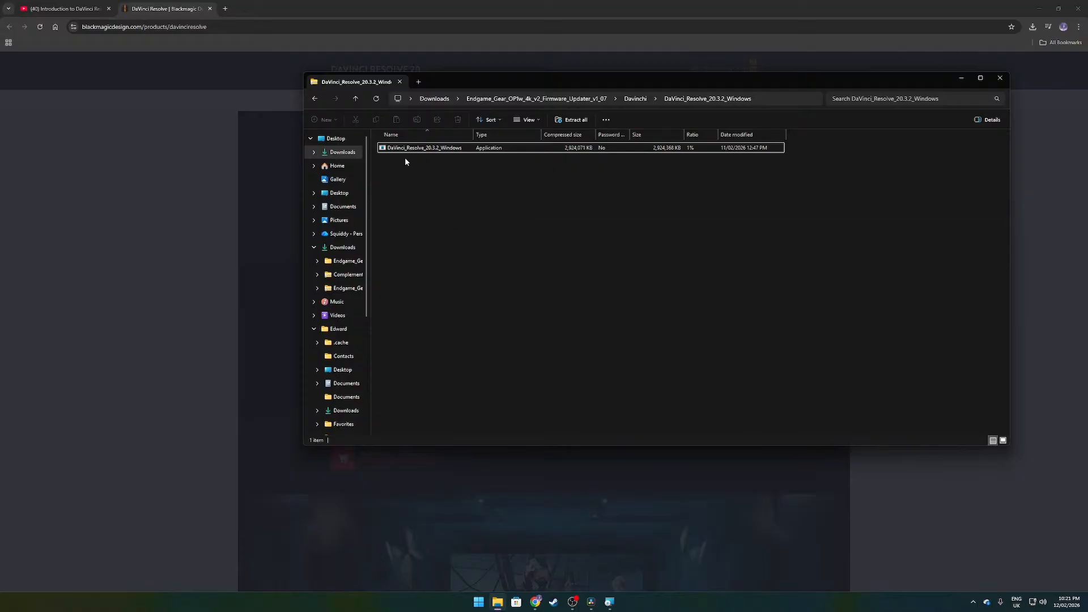
{"action": "left_click", "coordinate": [607, 601]}
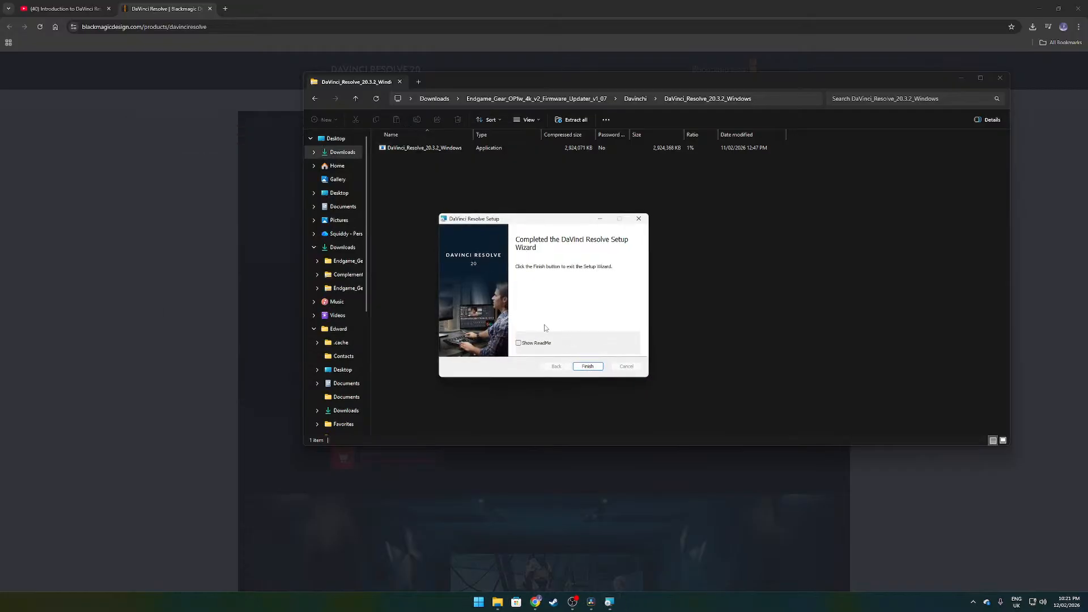
{"action": "left_click", "coordinate": [596, 367]}
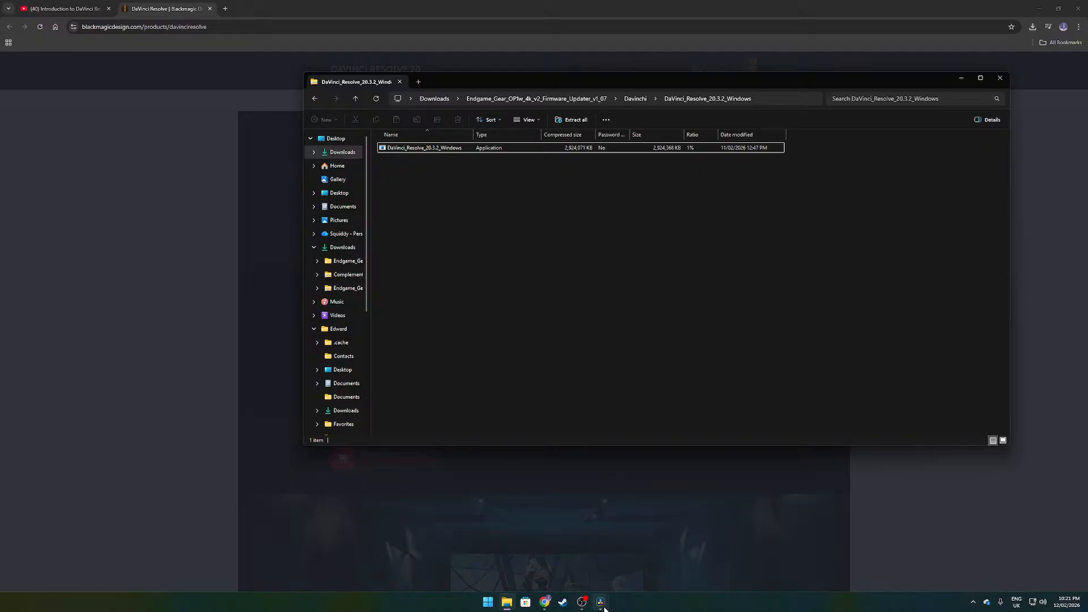
{"action": "mouse_move", "coordinate": [602, 605]}
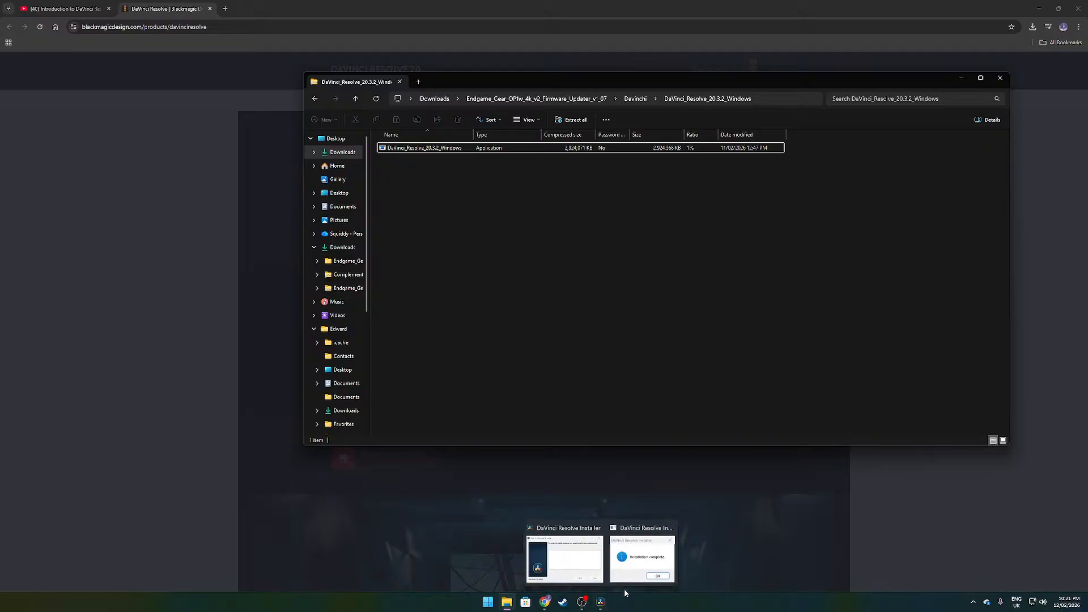
{"action": "left_click", "coordinate": [630, 572]}
{"action": "left_click", "coordinate": [562, 320]}
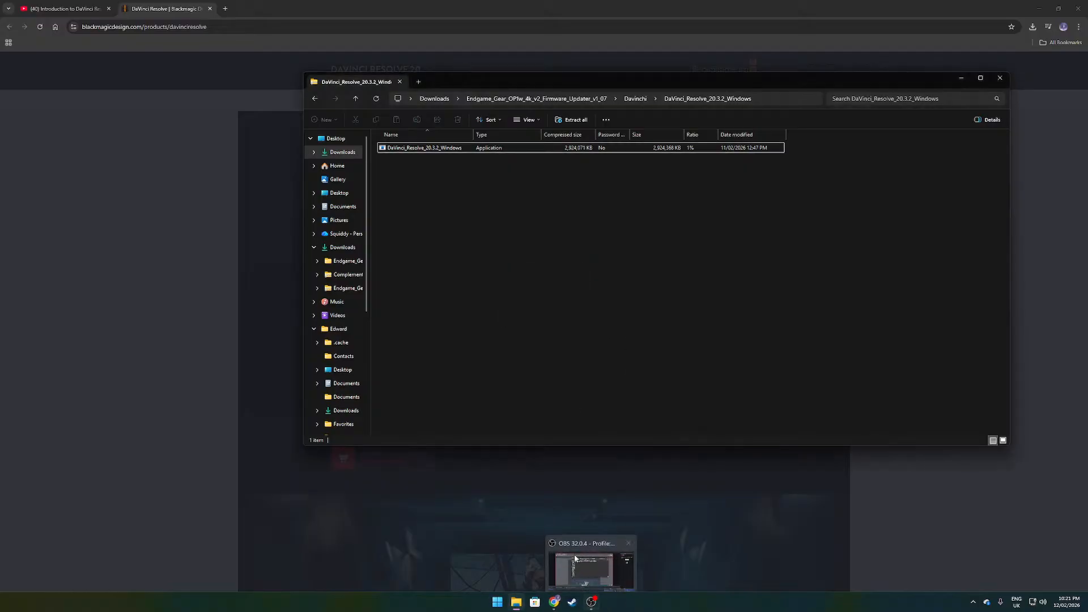
Minimise the browser, move the File Explorer window clear of the desktop shortcuts and select the DaVinci Resolve installer
{"action": "left_click", "coordinate": [1036, 8]}
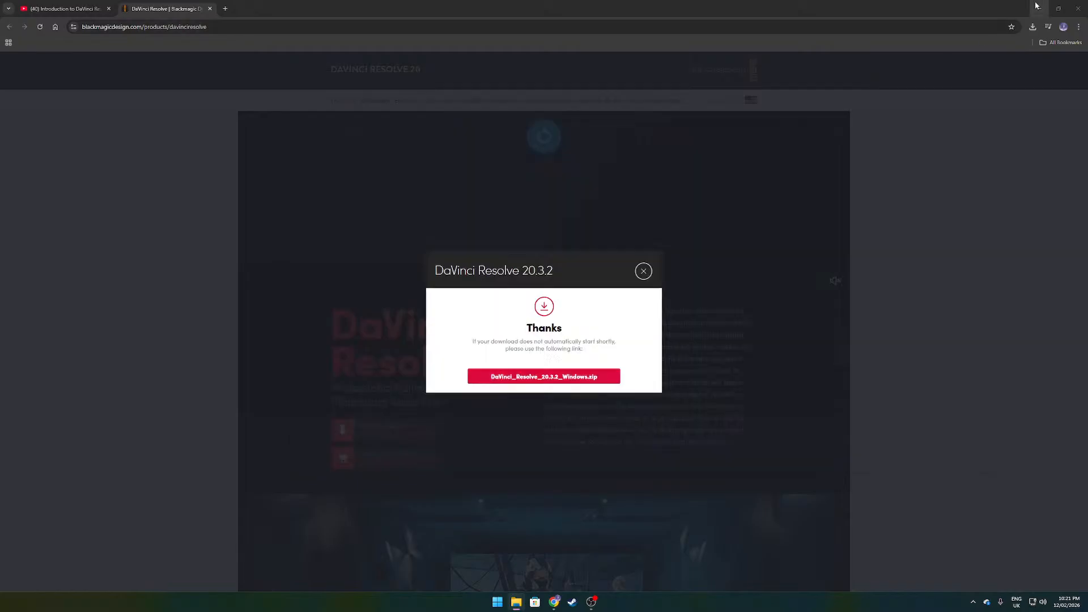
{"action": "left_click_drag", "start_coordinate": [954, 87], "coordinate": [844, 88]}
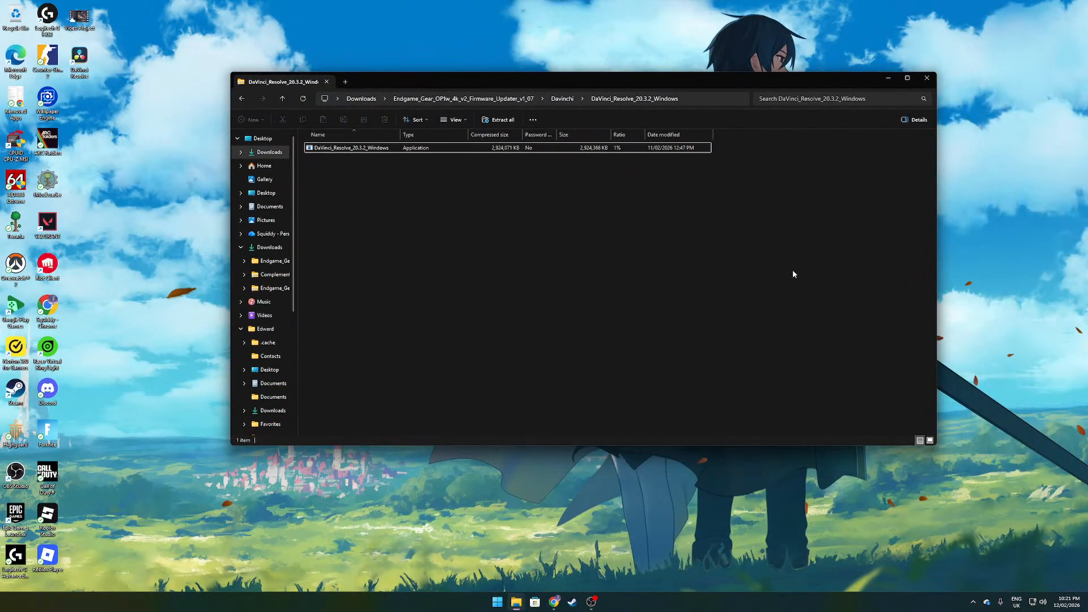
{"action": "left_click", "coordinate": [373, 149]}
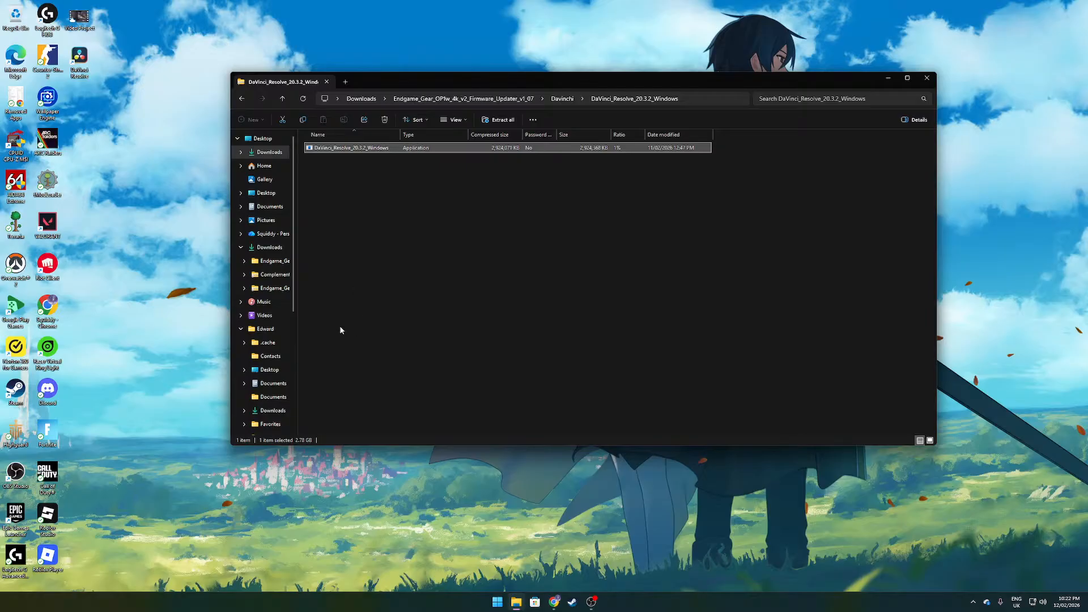
Reopen the DaVinci_Resolve_20.3.2_Windows archive from the Davinchi folder within Downloads, try running its installer again and dismiss the notice
{"action": "left_click", "coordinate": [269, 153]}
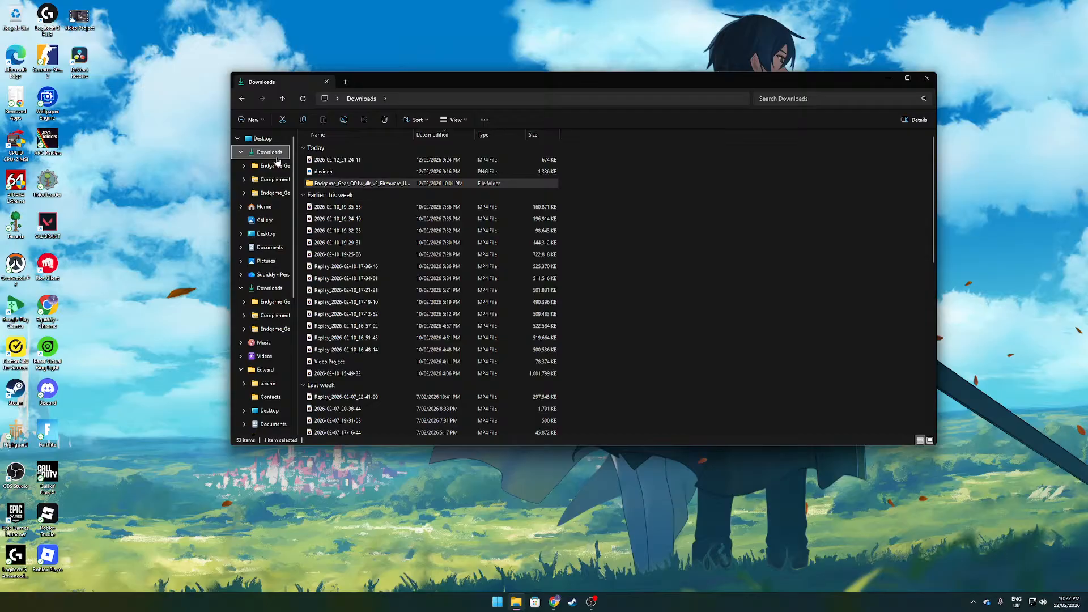
{"action": "double_click", "coordinate": [388, 183]}
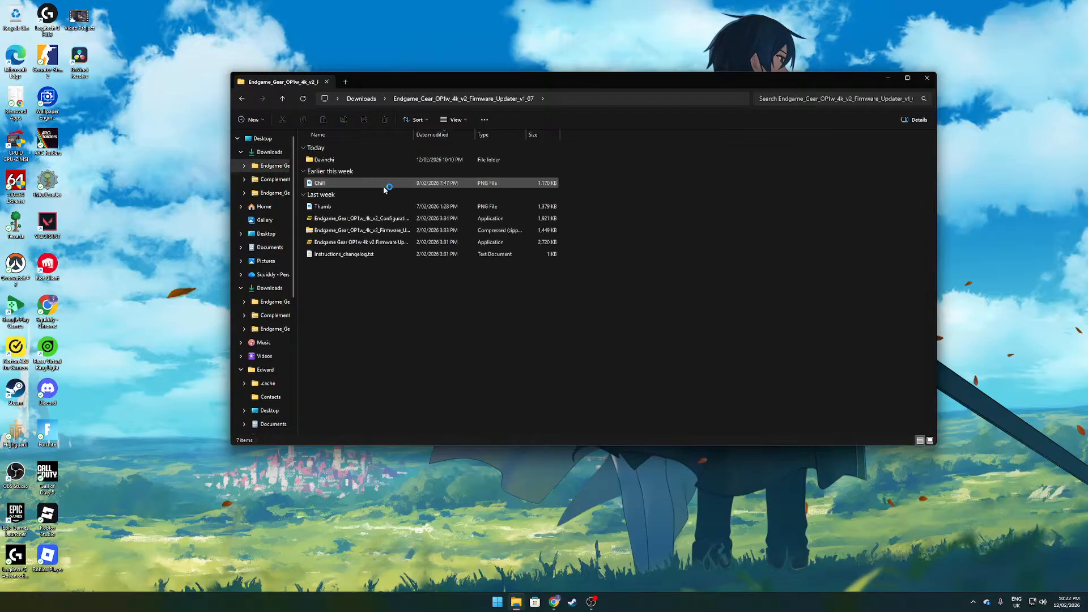
{"action": "double_click", "coordinate": [352, 162]}
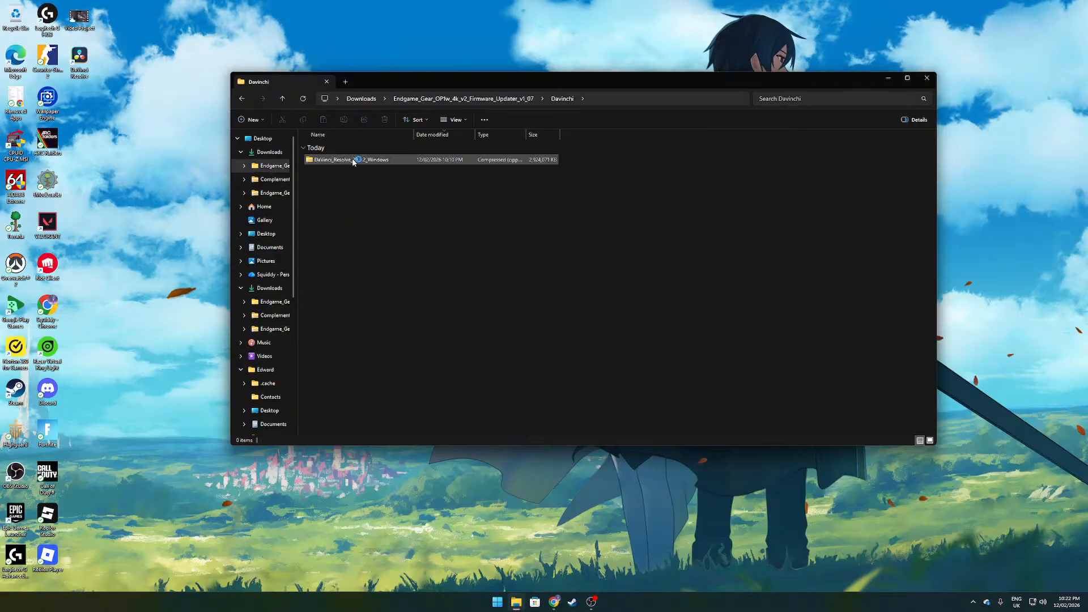
{"action": "double_click", "coordinate": [400, 163]}
{"action": "left_click", "coordinate": [381, 152]}
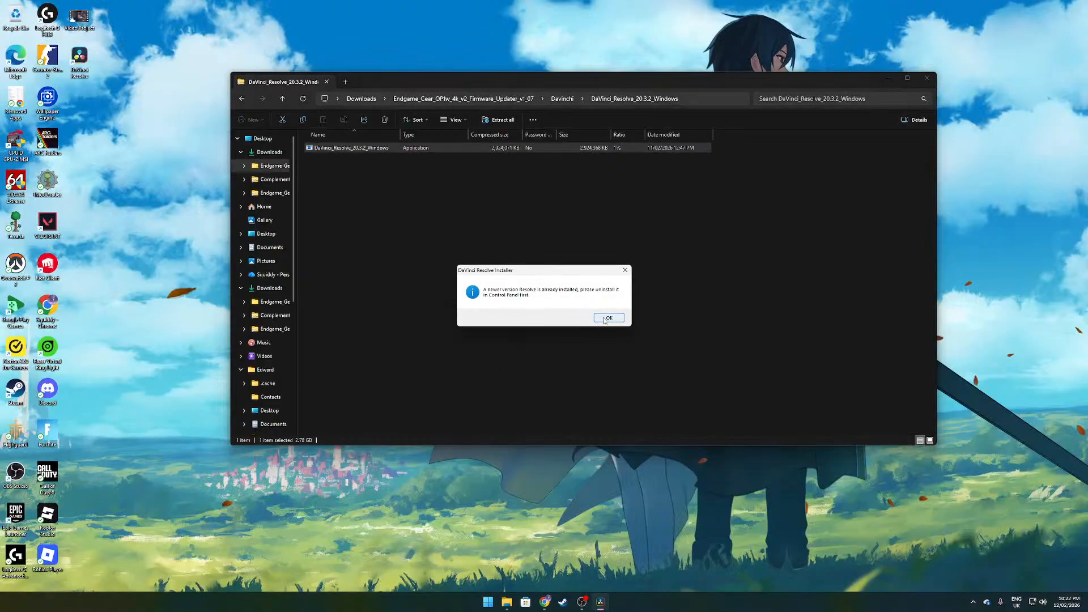
{"action": "left_click", "coordinate": [606, 318]}
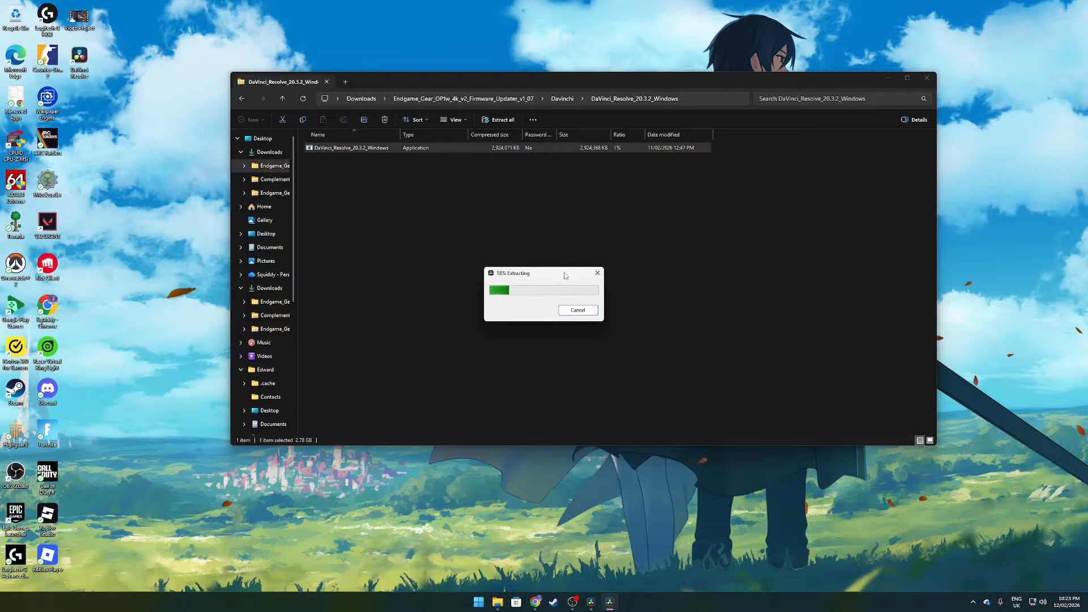
Move the overlapping extraction windows apart and abort the second, less advanced installer extraction
{"action": "left_click_drag", "start_coordinate": [565, 276], "coordinate": [611, 226]}
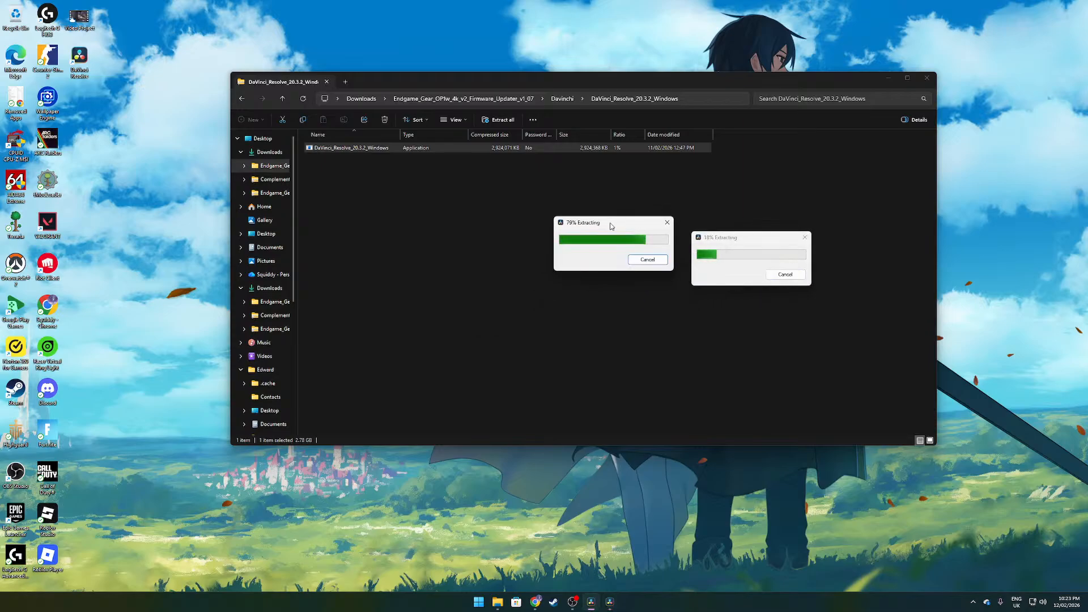
{"action": "left_click", "coordinate": [611, 602]}
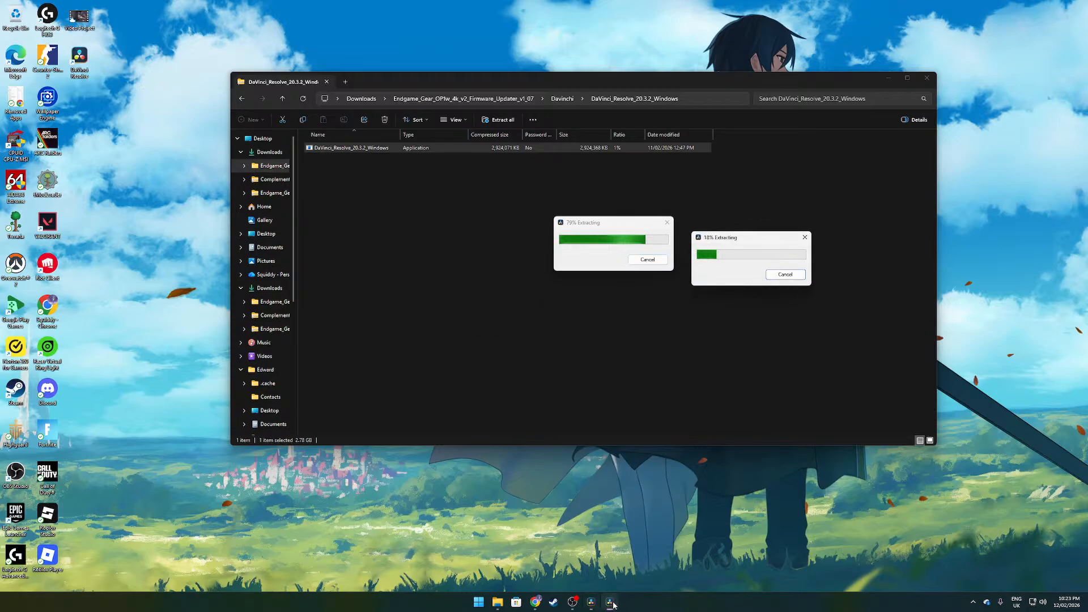
{"action": "left_click", "coordinate": [805, 237]}
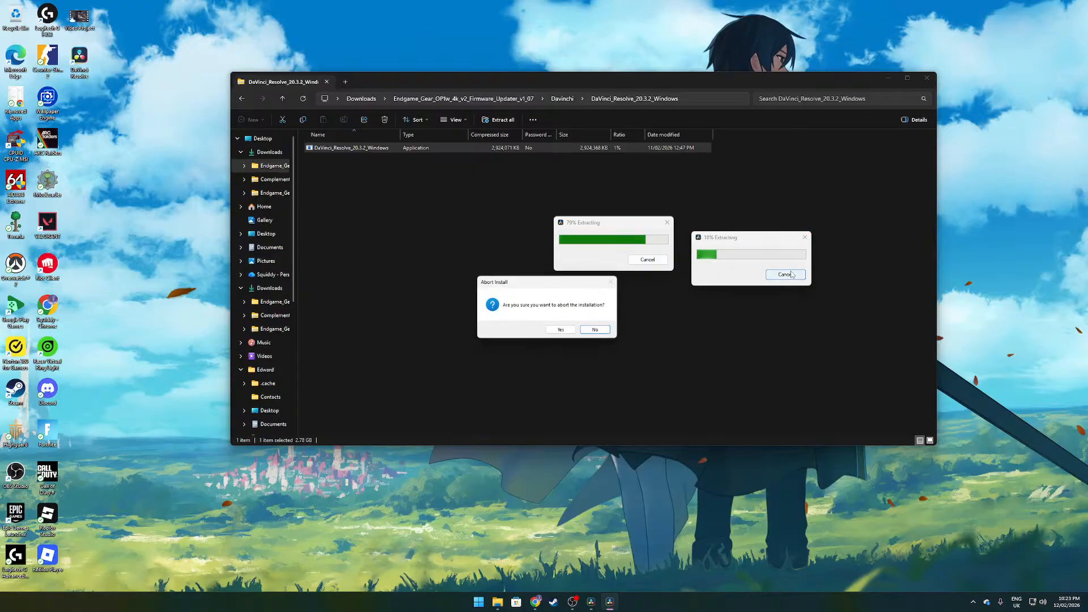
{"action": "left_click", "coordinate": [571, 334]}
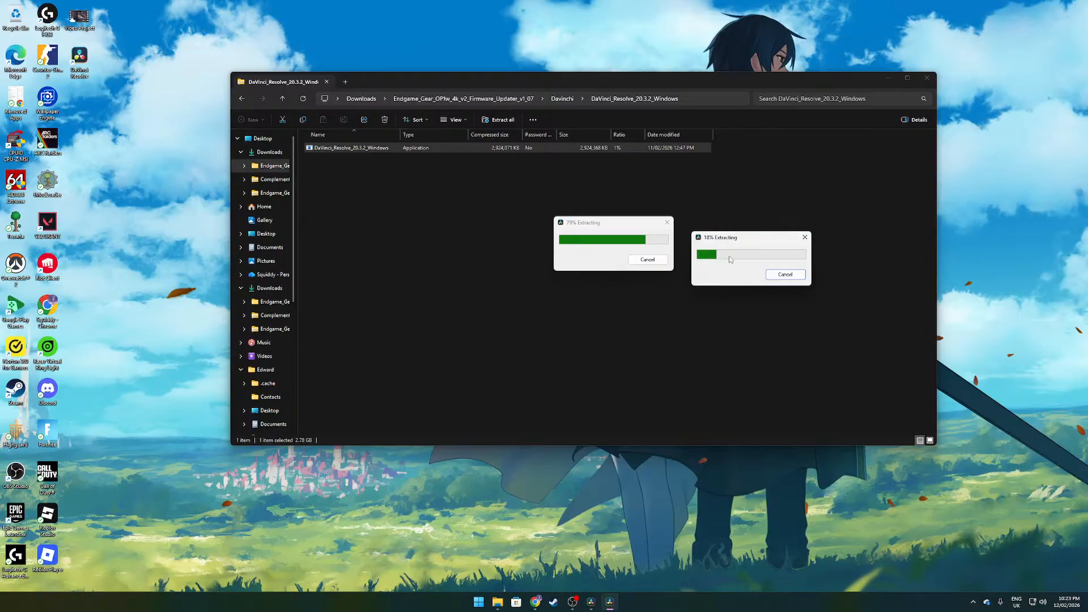
Cancel the less advanced of the two installer extractions and confirm aborting the installation
{"action": "left_click", "coordinate": [785, 274]}
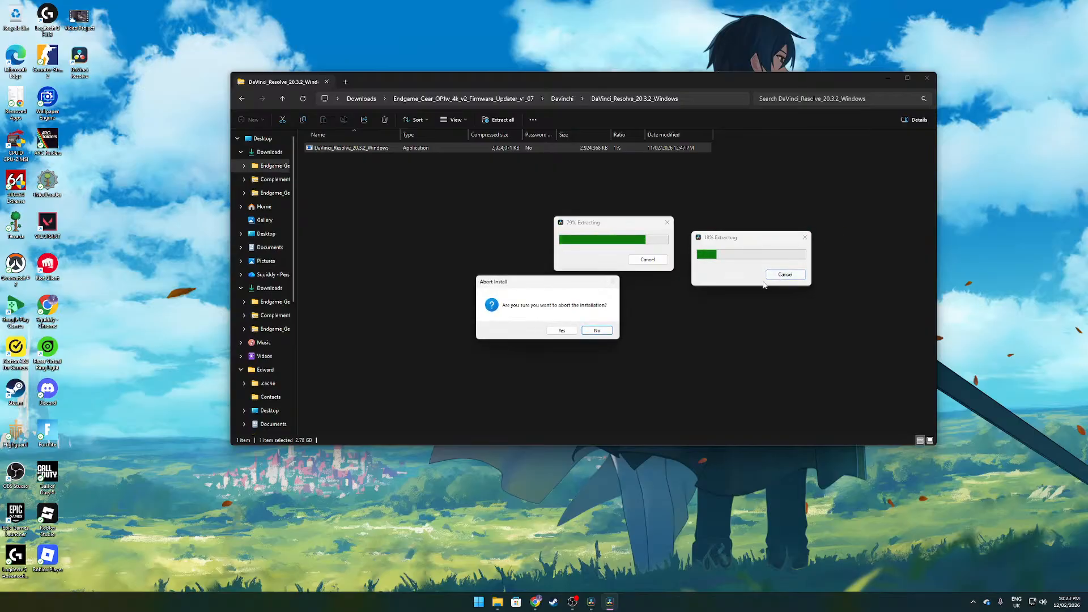
{"action": "left_click", "coordinate": [558, 330]}
{"action": "left_click", "coordinate": [804, 238]}
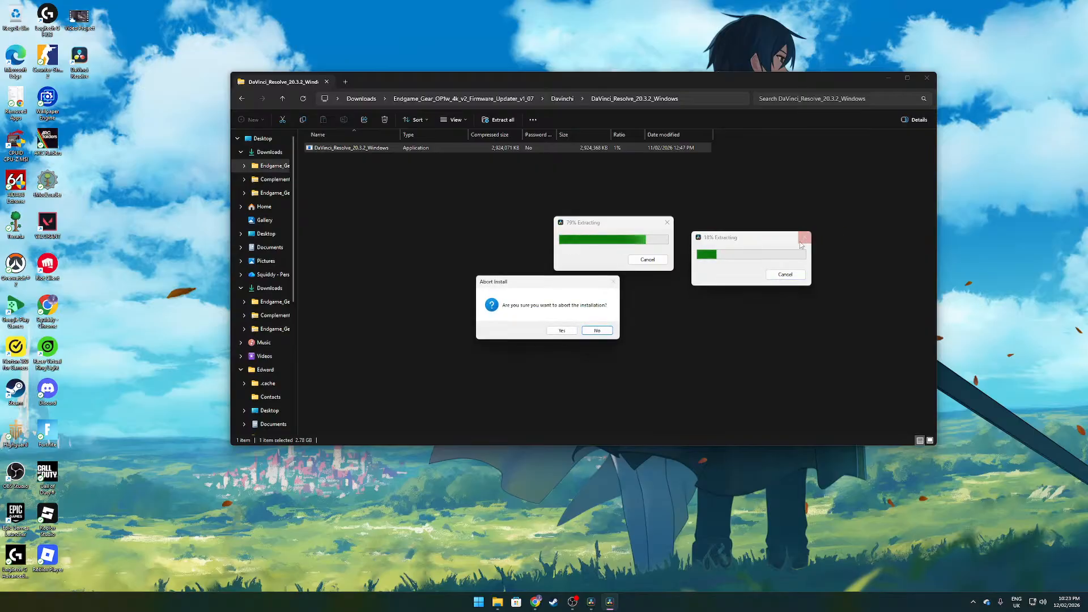
{"action": "left_click", "coordinate": [573, 333]}
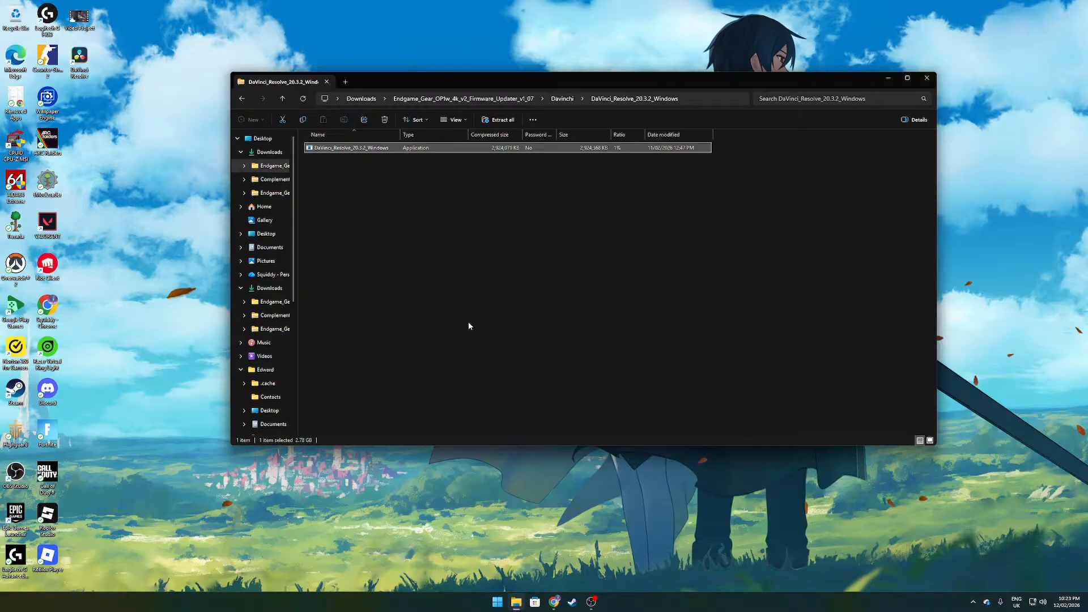
{"action": "right_click", "coordinate": [639, 188]}
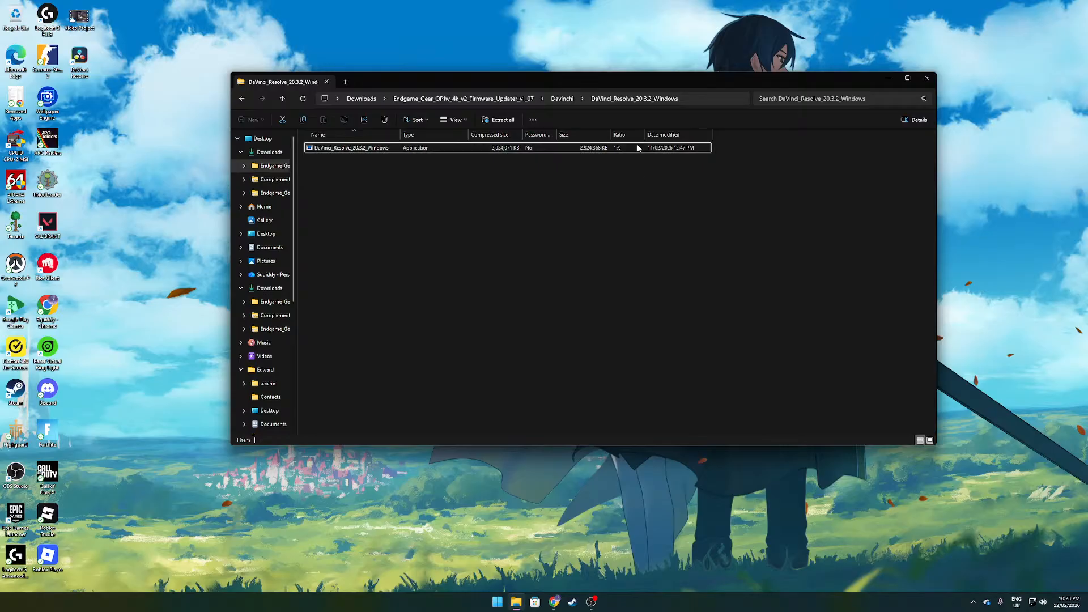
{"action": "left_click", "coordinate": [575, 188]}
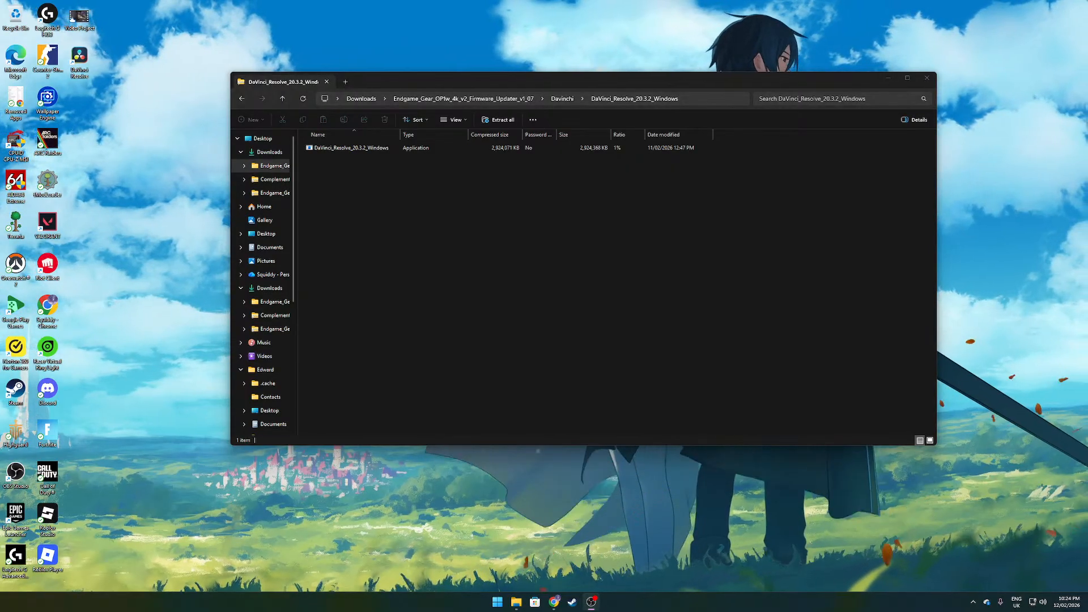
{"action": "left_click", "coordinate": [427, 243]}
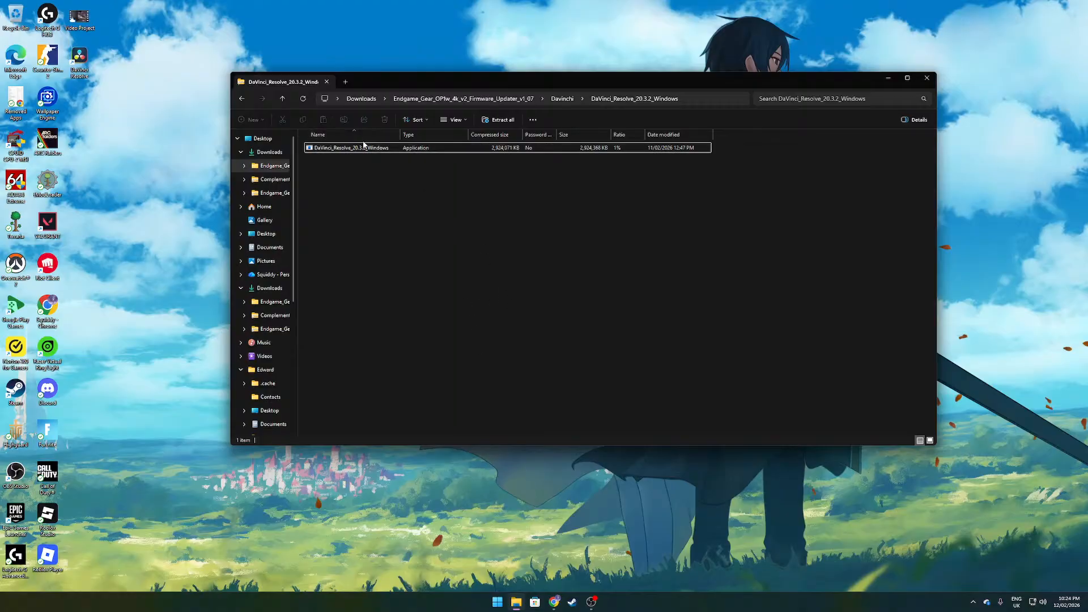
{"action": "left_click", "coordinate": [363, 147]}
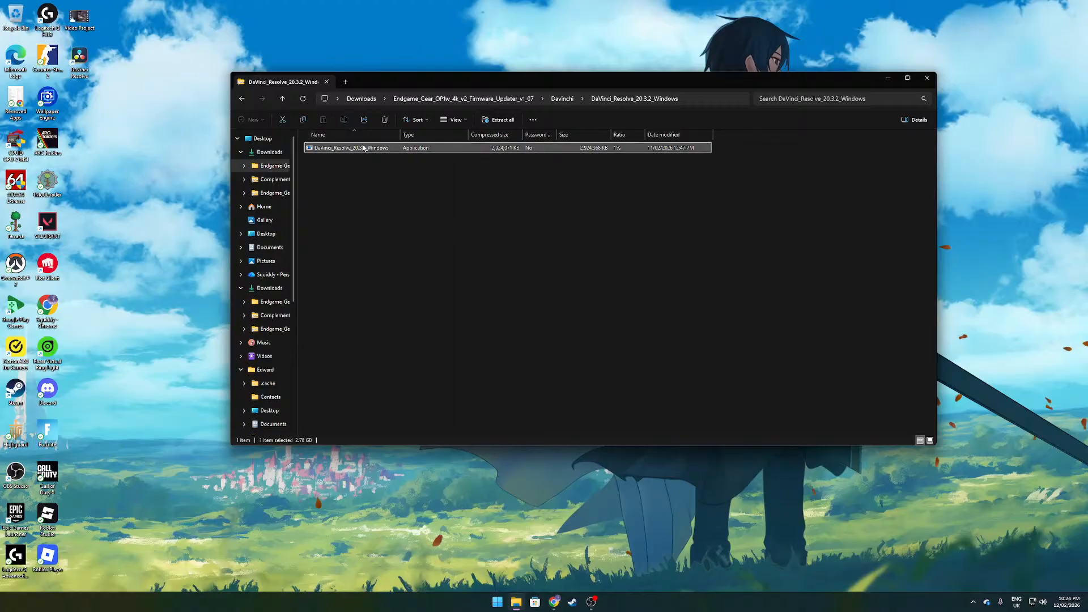
Go from the archive to the Desktop folder in File Explorer and launch DaVinci Resolve from its shortcut
{"action": "left_click", "coordinate": [270, 153]}
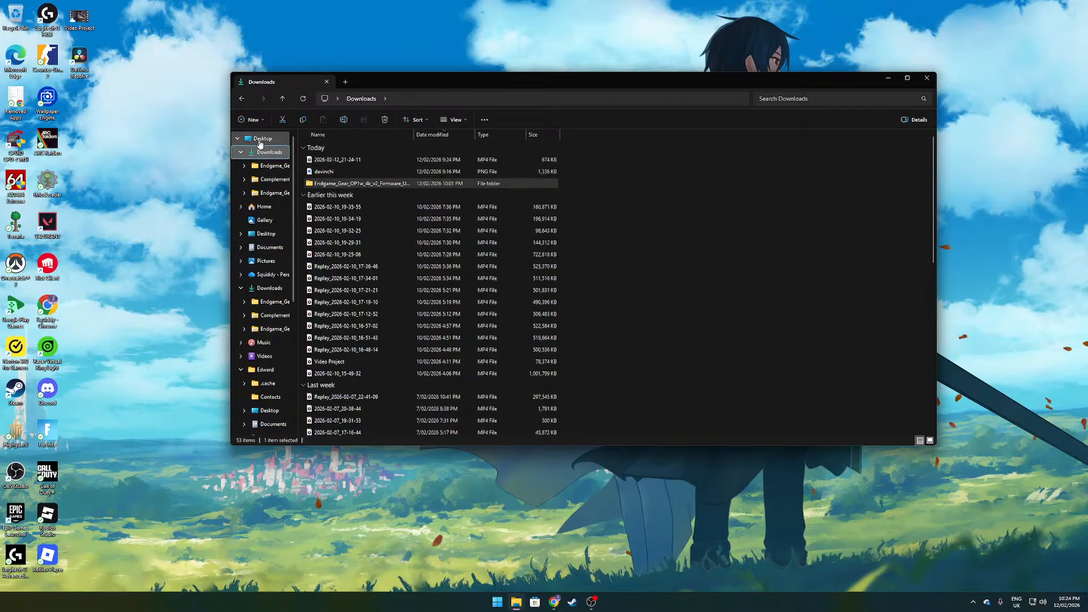
{"action": "left_click", "coordinate": [266, 140]}
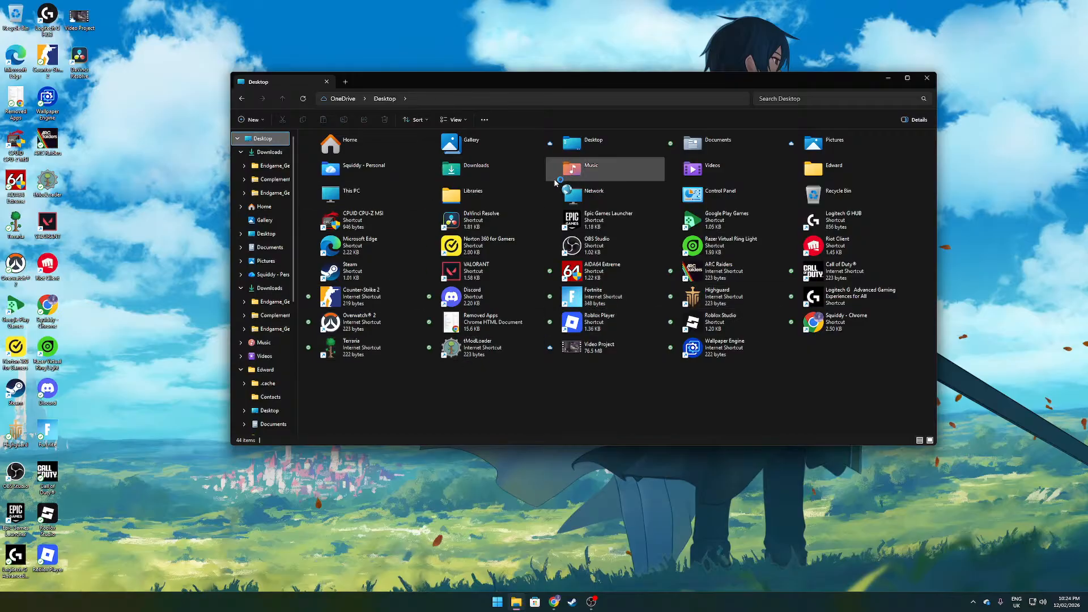
{"action": "left_click", "coordinate": [497, 216]}
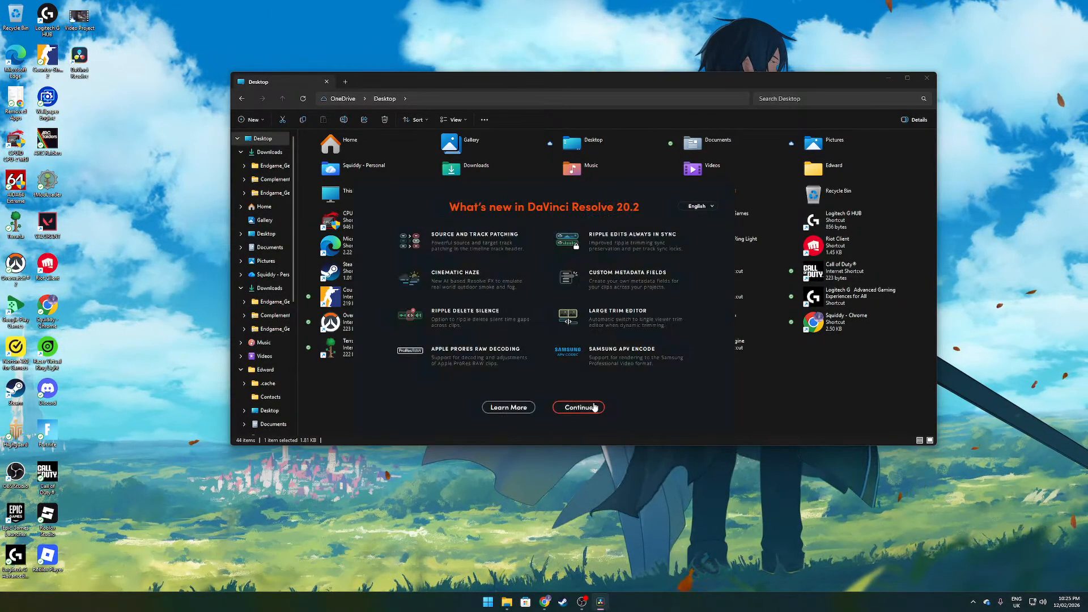
Complete the DaVinci Resolve Quick Setup with a 1080 HD project, the suggested Videos media location and the DaVinci Resolve keyboard layout
{"action": "left_click", "coordinate": [587, 410]}
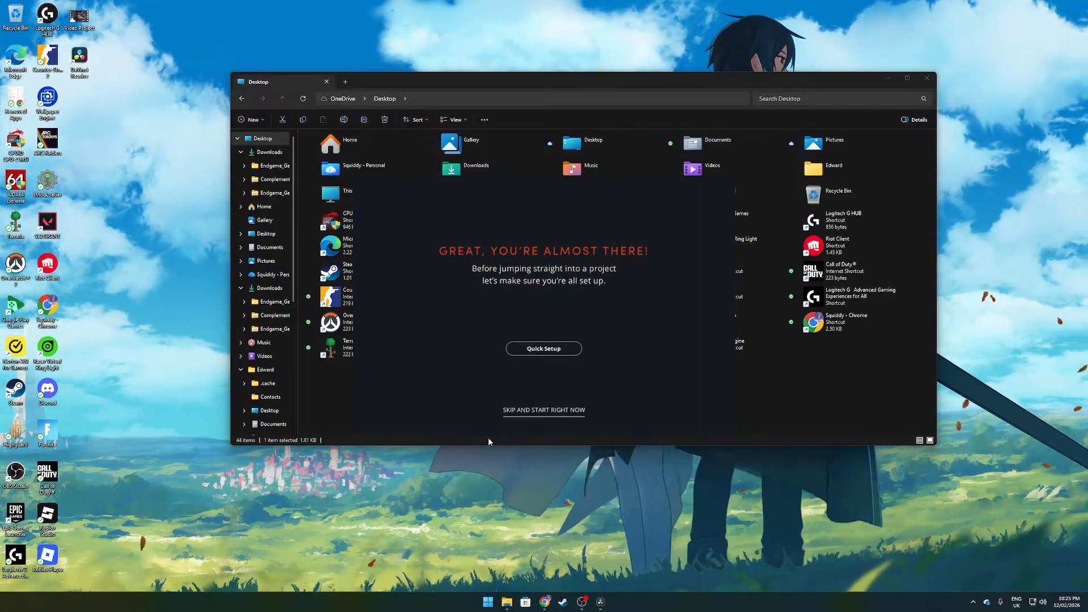
{"action": "left_click", "coordinate": [555, 348]}
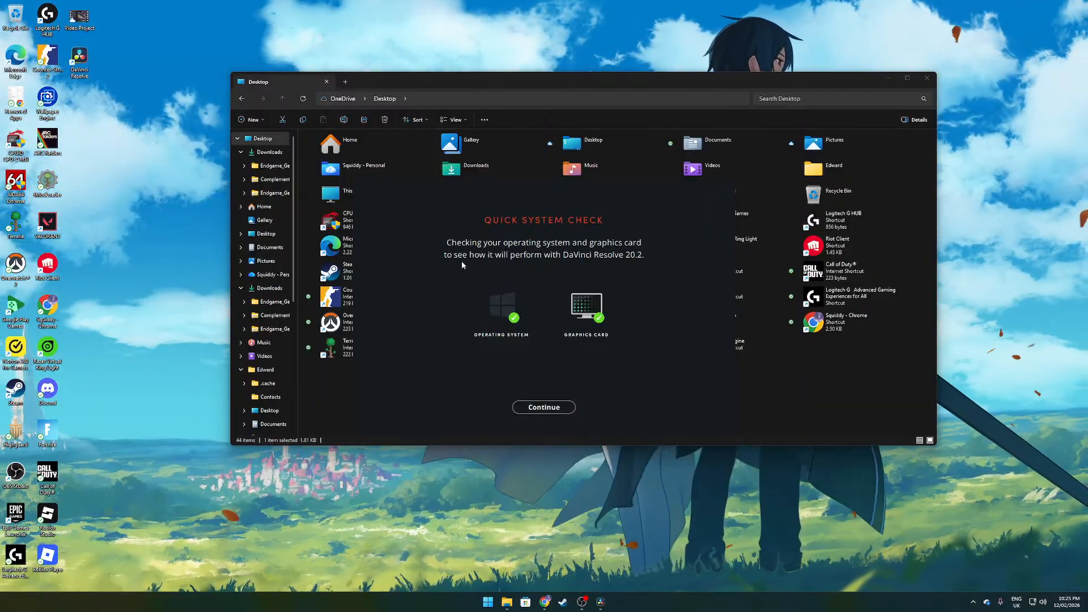
{"action": "left_click", "coordinate": [550, 407]}
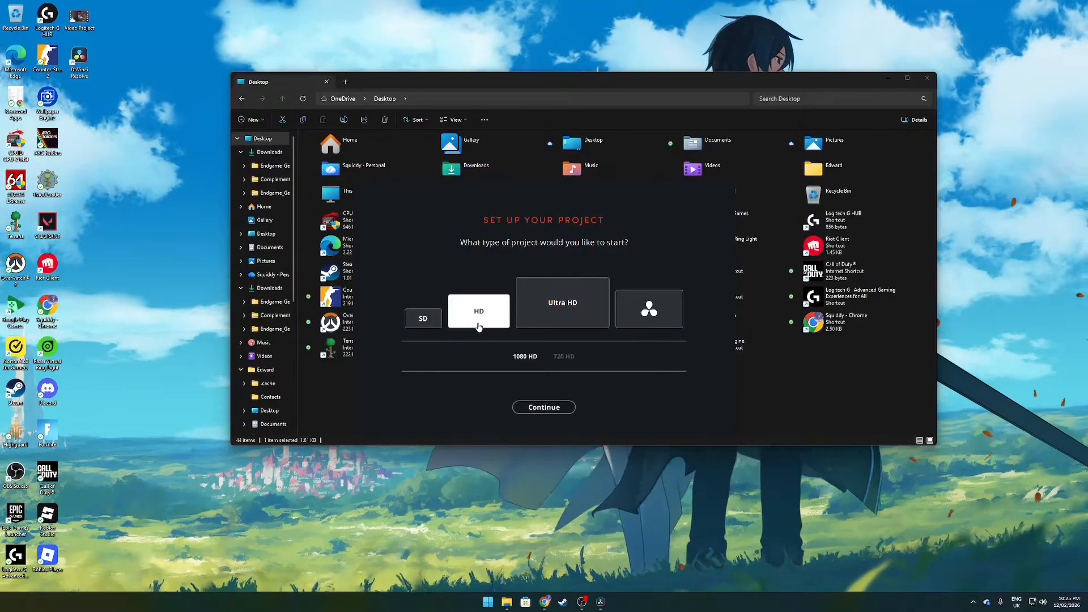
{"action": "left_click", "coordinate": [546, 416]}
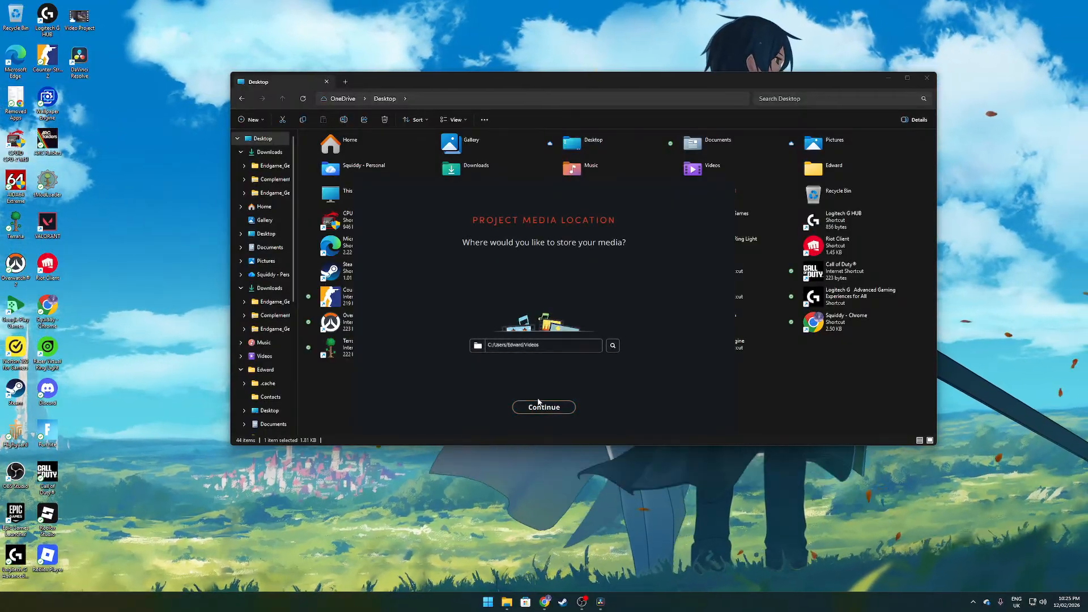
{"action": "left_click", "coordinate": [537, 408]}
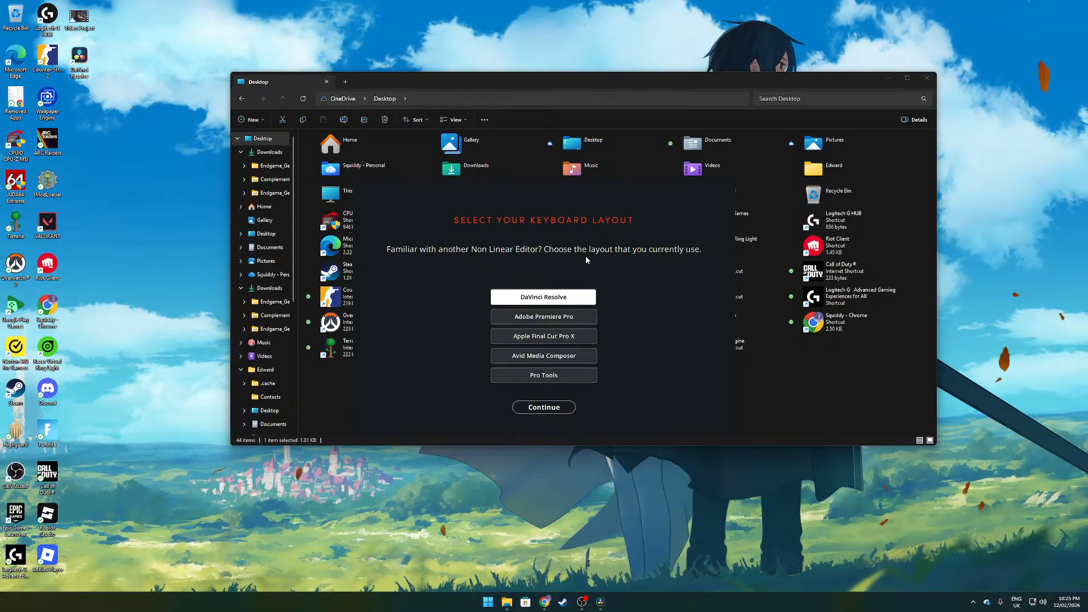
{"action": "left_click", "coordinate": [551, 408]}
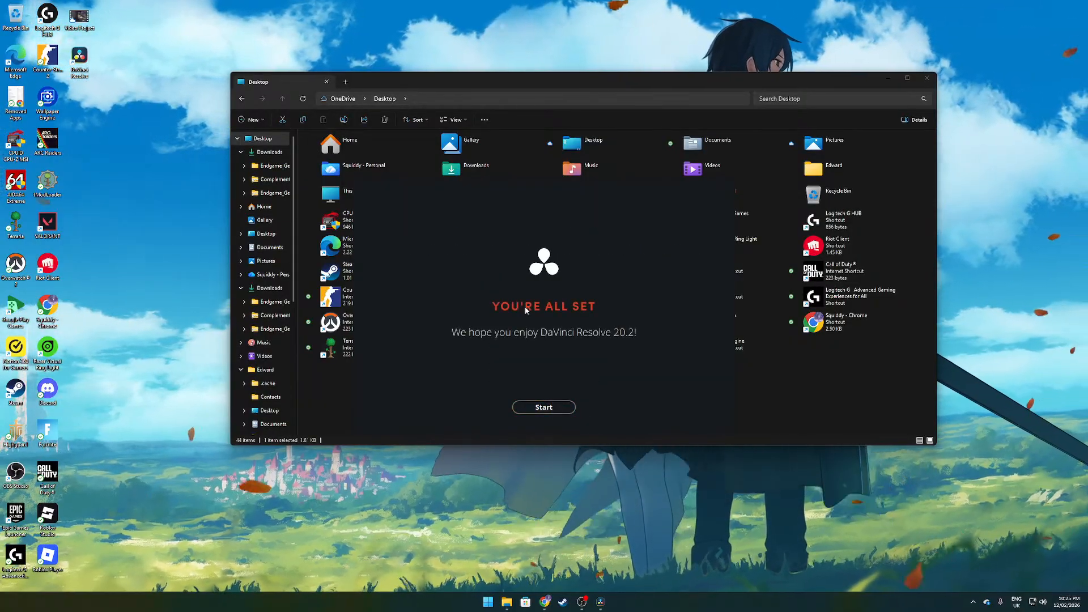
{"action": "left_click", "coordinate": [561, 403]}
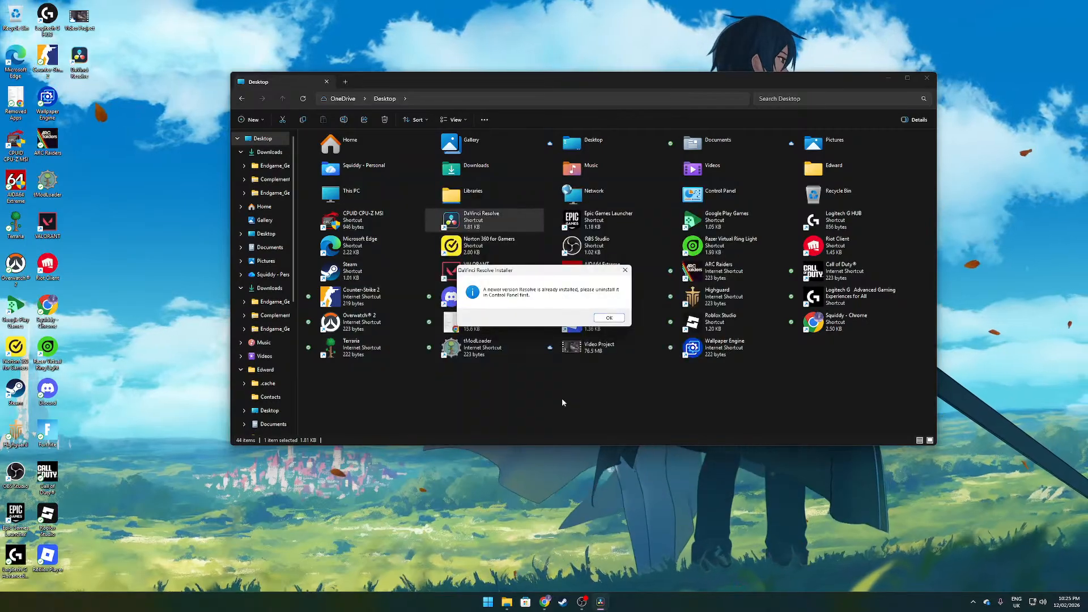
Dismiss the DaVinci Resolve Installer notice and shift the DaVinci Resolve window down to uncover File Explorer
{"action": "left_click_drag", "start_coordinate": [605, 276], "coordinate": [556, 278]}
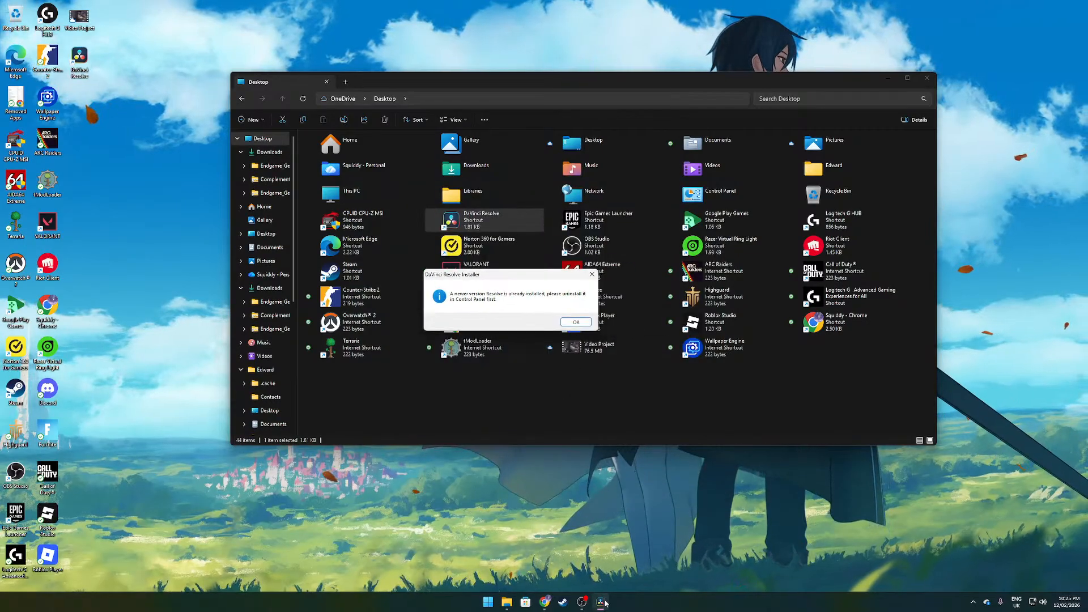
{"action": "left_click", "coordinate": [576, 322]}
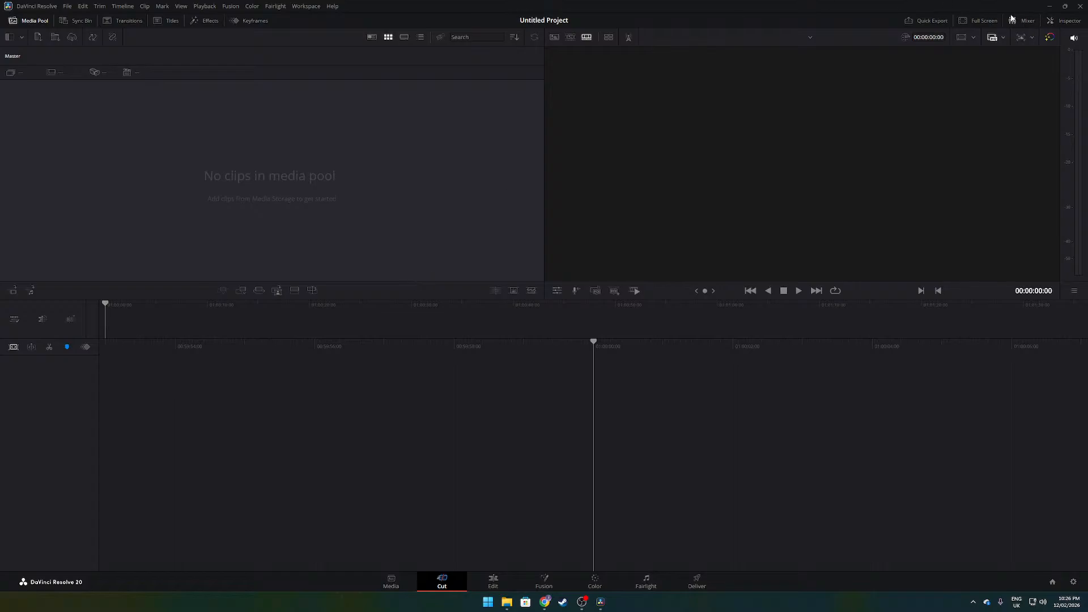
{"action": "left_click_drag", "start_coordinate": [991, 9], "coordinate": [898, 335]}
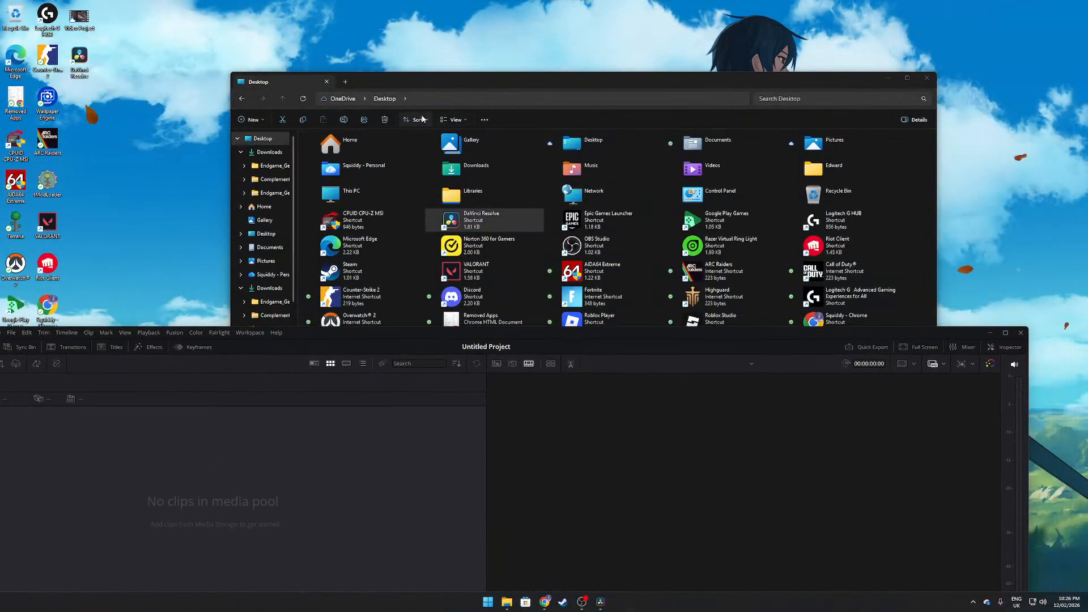
Open the Endgame_Gear_OP1w_4k_v2_Firmware_Updater_v1_07 folder in Downloads, collapse its Earlier this week group and select the Davinchi folder
{"action": "left_click", "coordinate": [270, 169]}
{"action": "left_click", "coordinate": [264, 167]}
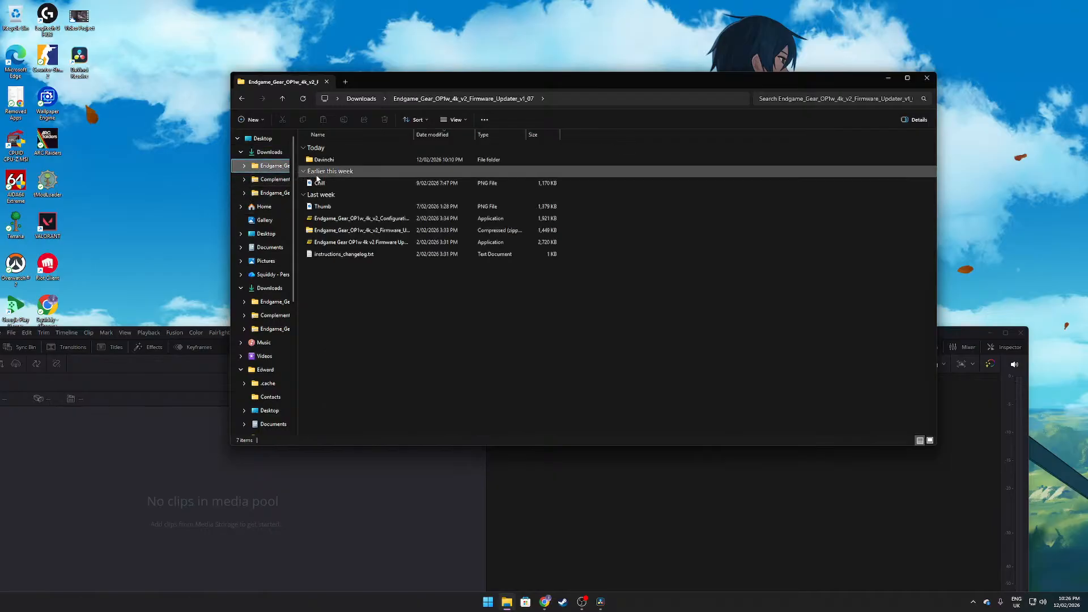
{"action": "left_click", "coordinate": [303, 172]}
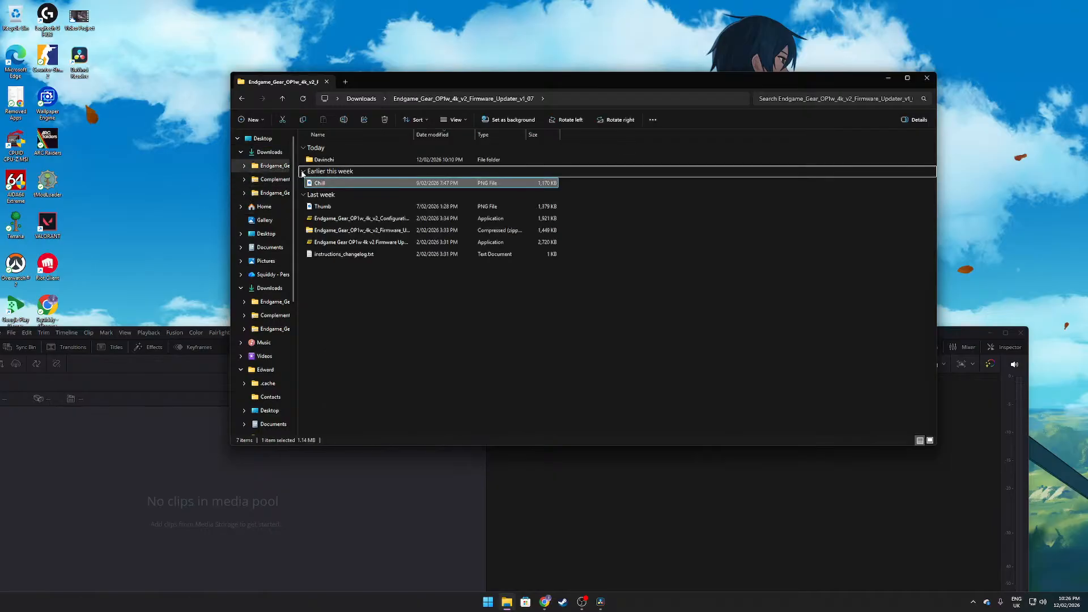
{"action": "left_click", "coordinate": [303, 172]}
{"action": "left_click", "coordinate": [303, 172]}
{"action": "left_click", "coordinate": [303, 173]}
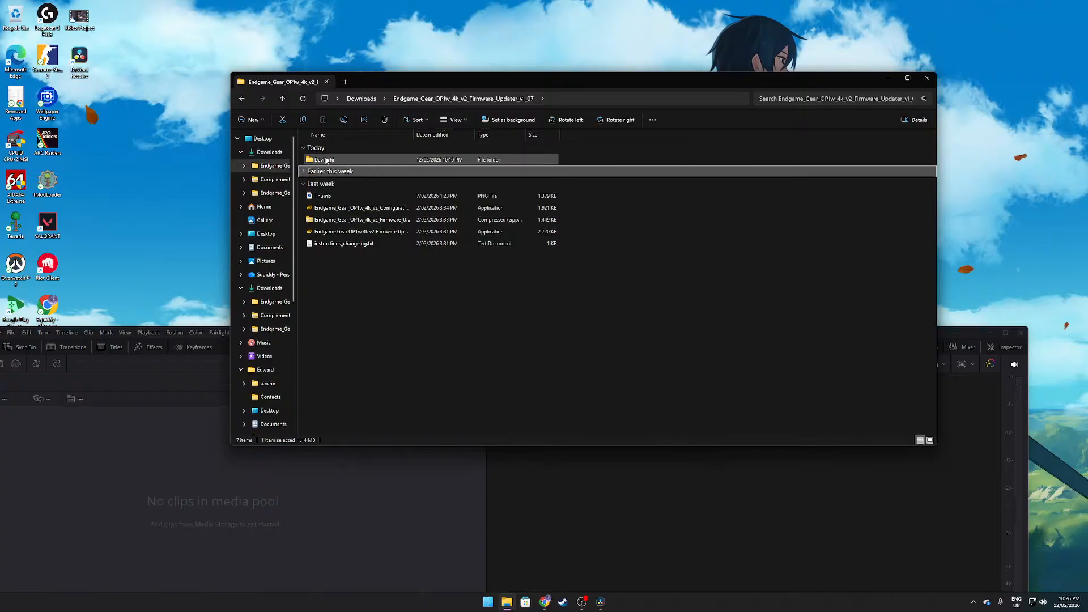
{"action": "mouse_move", "coordinate": [327, 161]}
{"action": "left_mouse_down"}
{"action": "mouse_move", "coordinate": [261, 162]}
{"action": "mouse_move", "coordinate": [328, 162]}
{"action": "left_mouse_up"}
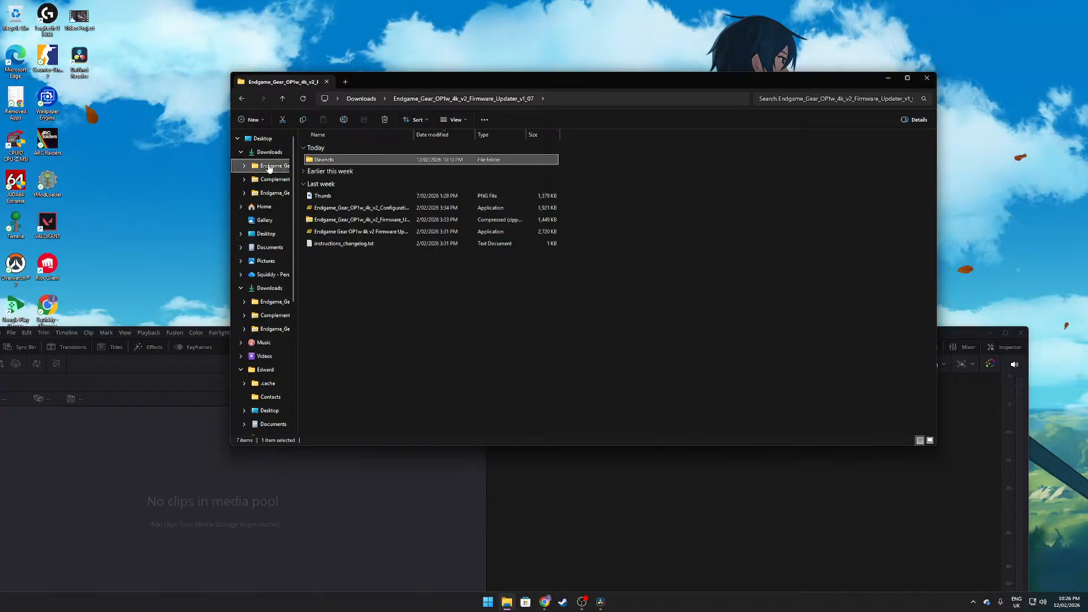
Rename the Endgame_Gear_OP1w_4k_v2_Firmware_Updater_v1_07 folder in Downloads to idk
{"action": "right_click", "coordinate": [268, 165]}
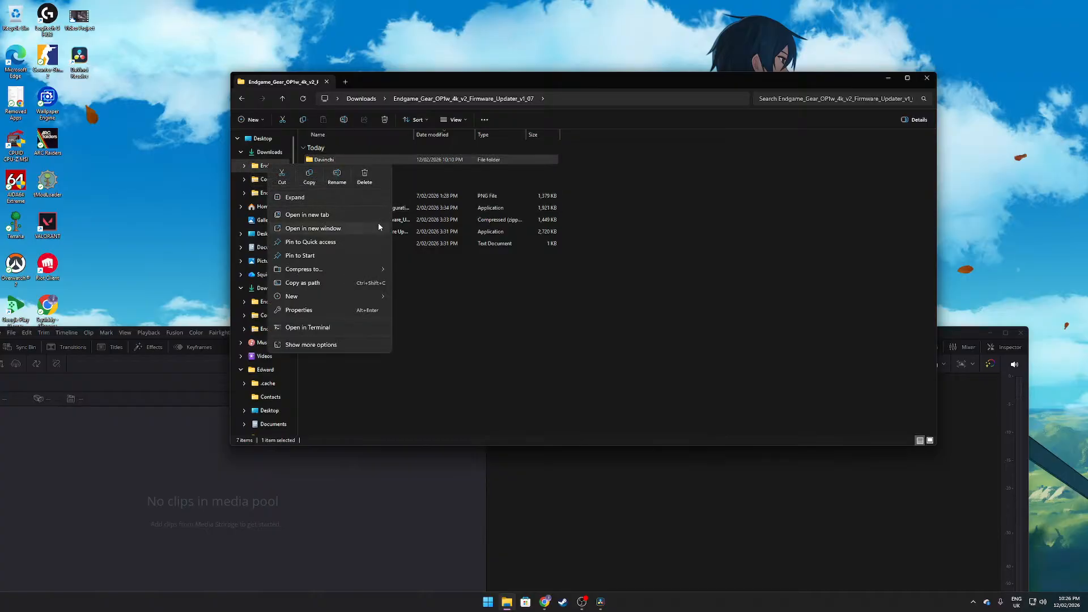
{"action": "left_click", "coordinate": [337, 178]}
{"action": "key", "text": "BackSpace"}
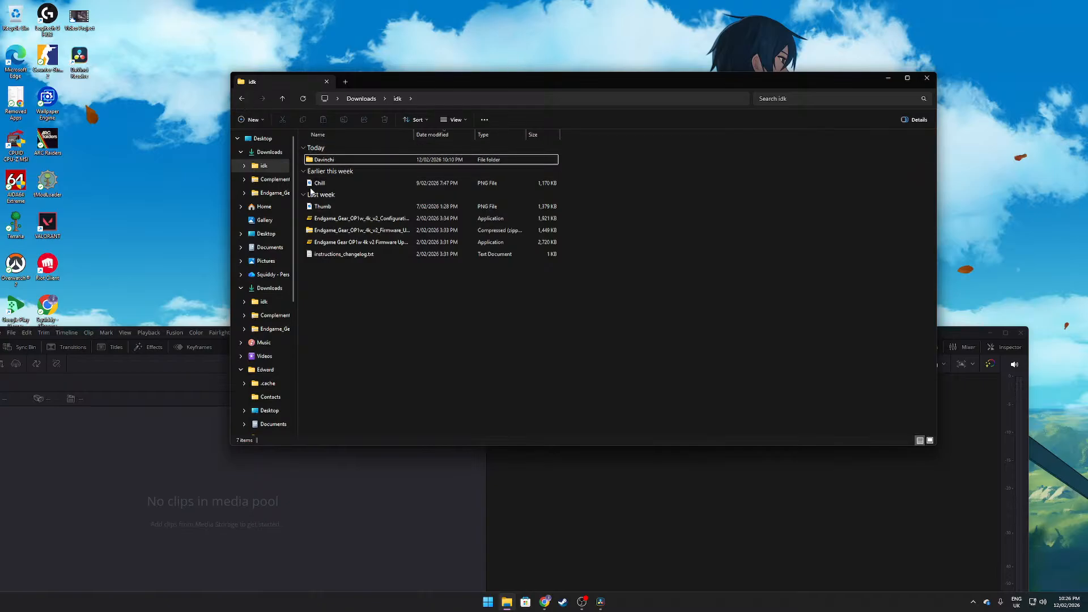
Move the ComplementaryReimagined_r5.6.1 archive from Downloads to the Recycle Bin and reopen the idk folder
{"action": "left_click", "coordinate": [272, 179]}
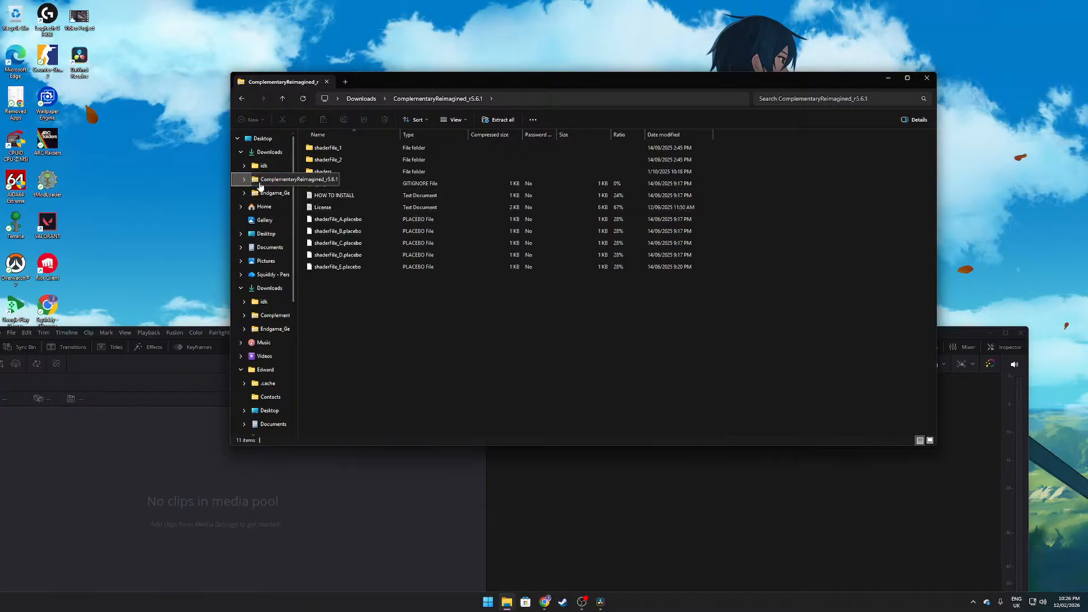
{"action": "left_click_drag", "start_coordinate": [286, 185], "coordinate": [17, 18]}
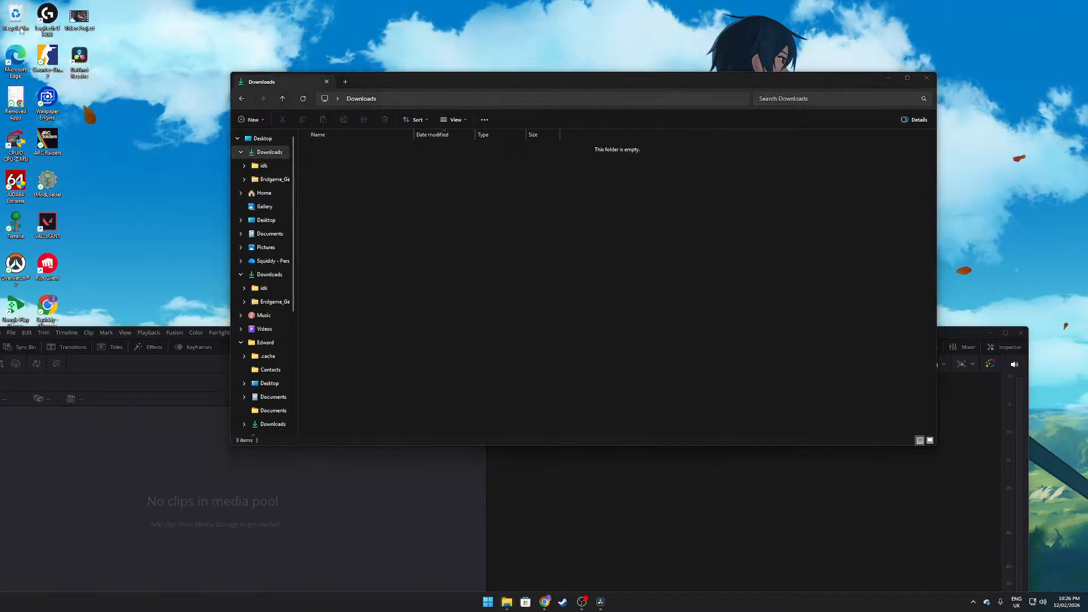
{"action": "left_click", "coordinate": [278, 180]}
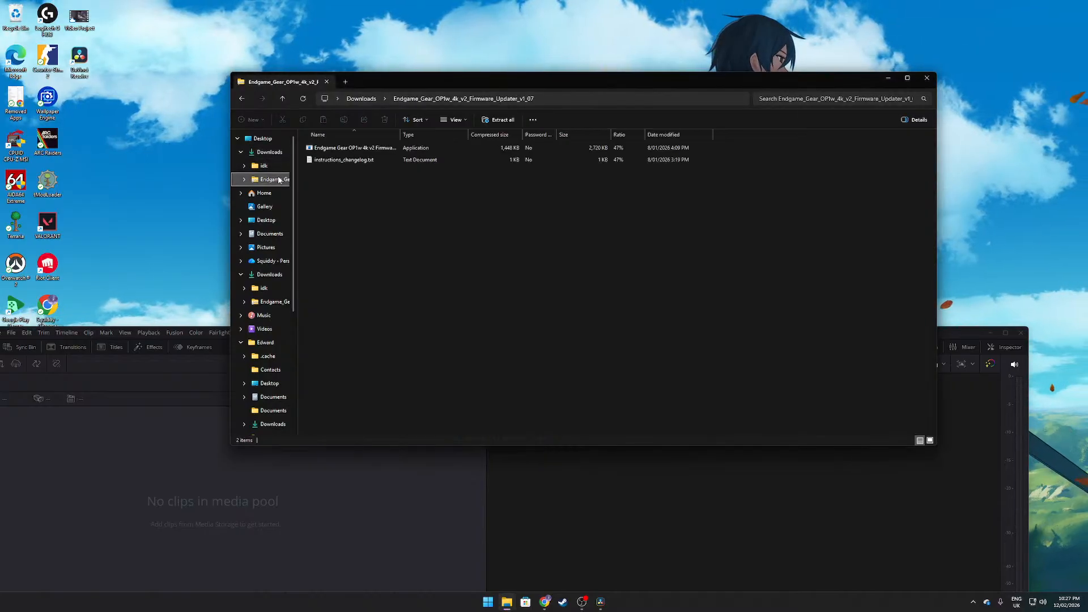
{"action": "left_click", "coordinate": [274, 166]}
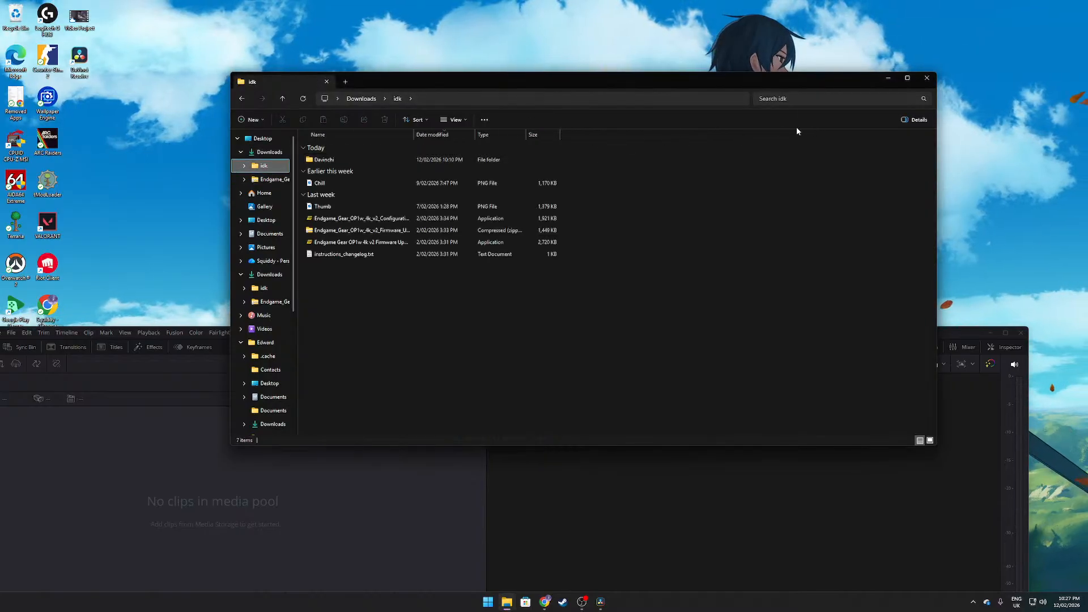
Minimise File Explorer and bring the DaVinci Resolve window back up to full screen size
{"action": "left_click", "coordinate": [887, 78]}
{"action": "left_click_drag", "start_coordinate": [524, 332], "coordinate": [575, 21]}
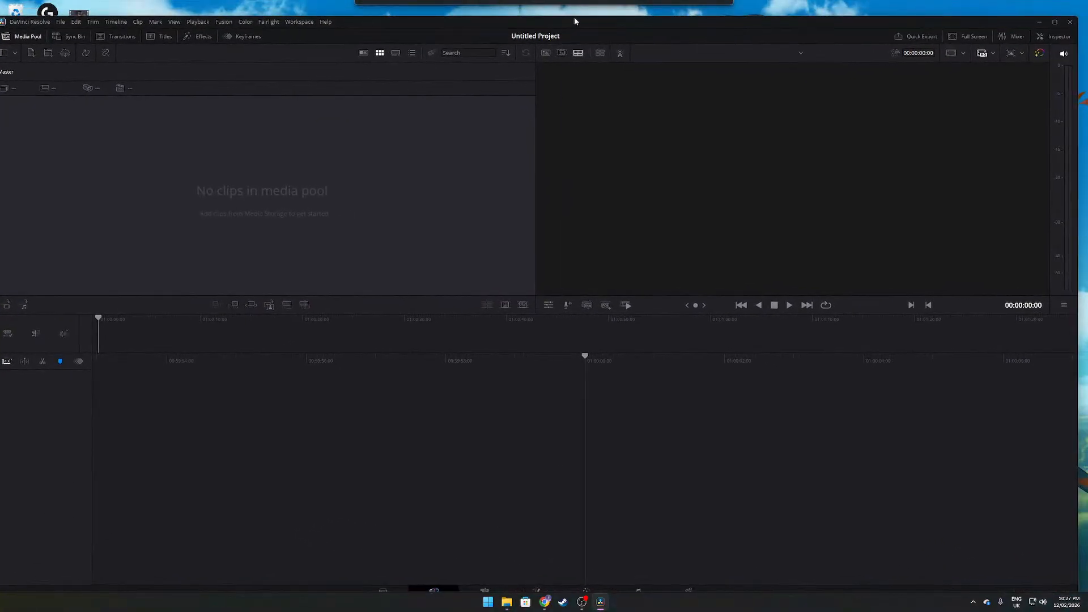
{"action": "left_click", "coordinate": [1053, 22]}
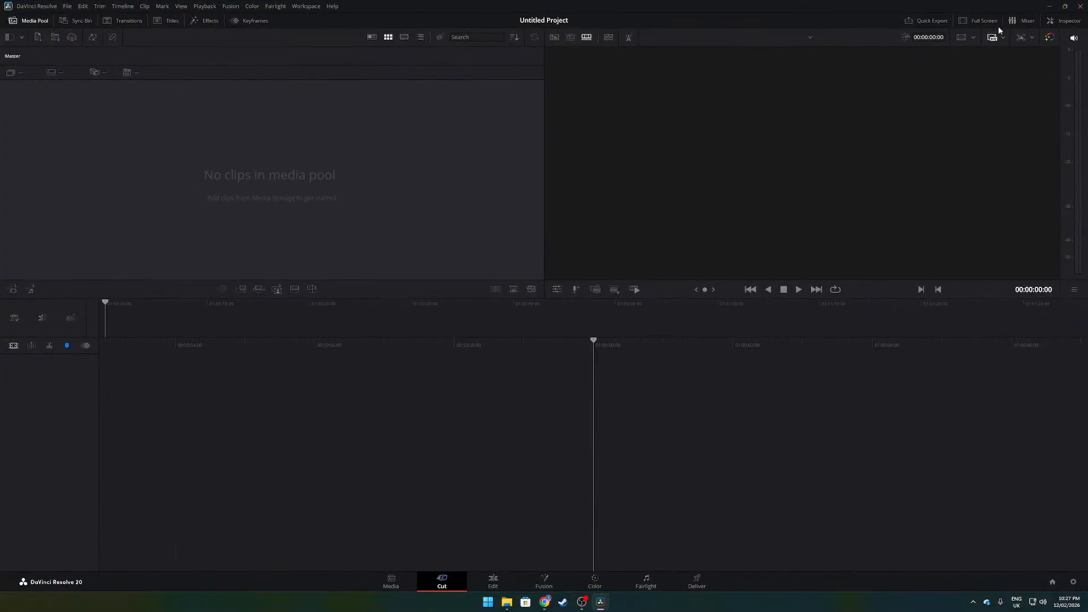
{"action": "left_click", "coordinate": [1066, 6]}
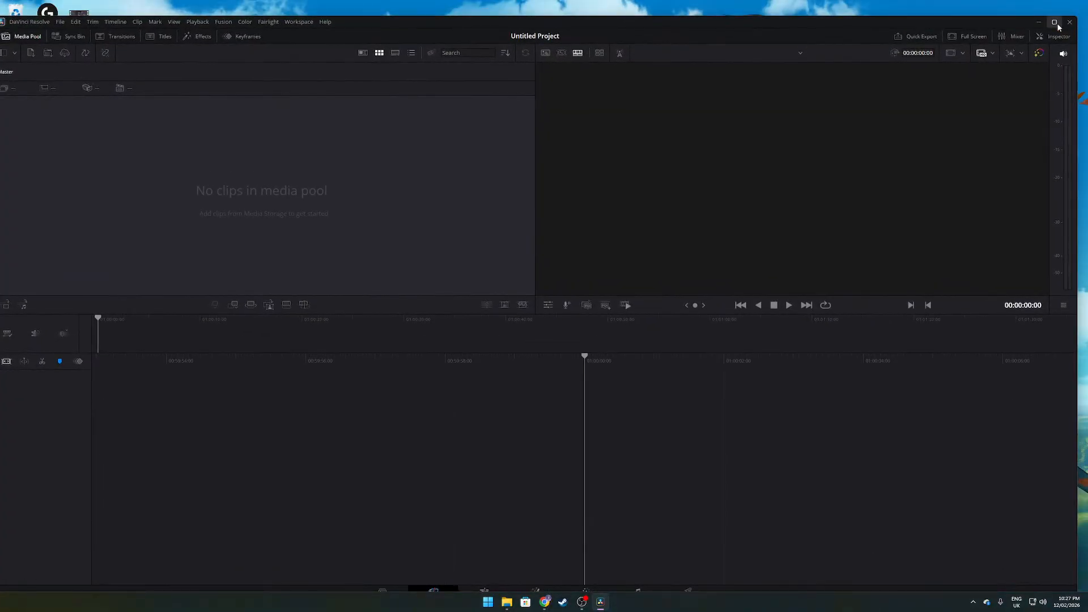
{"action": "left_click", "coordinate": [1055, 23]}
Switch the untitled project to the Media page and hide the Media Storage browser
{"action": "left_click", "coordinate": [389, 582]}
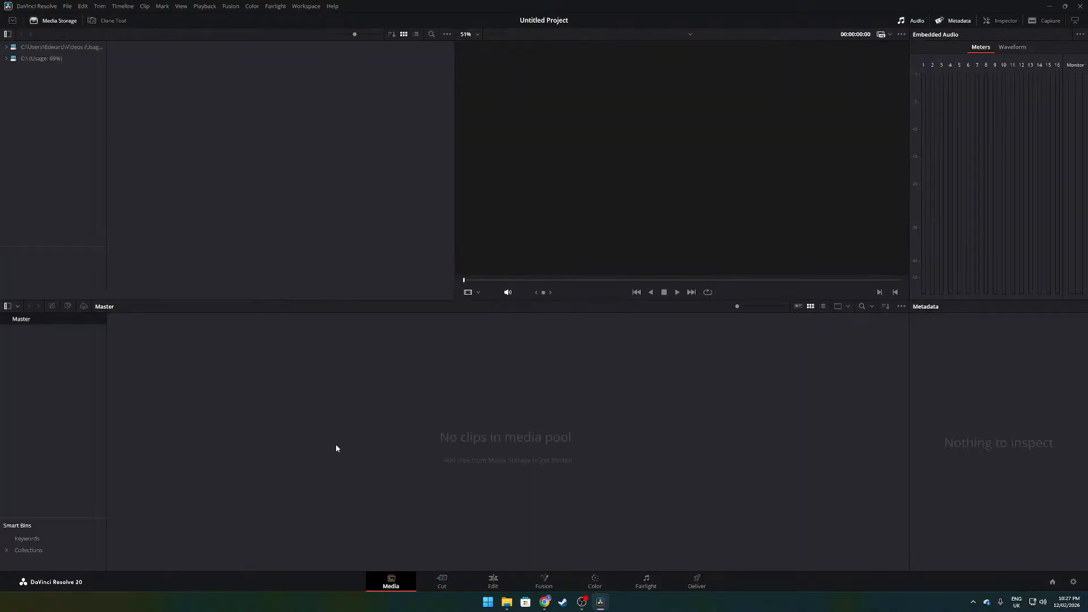
{"action": "left_click", "coordinate": [48, 22]}
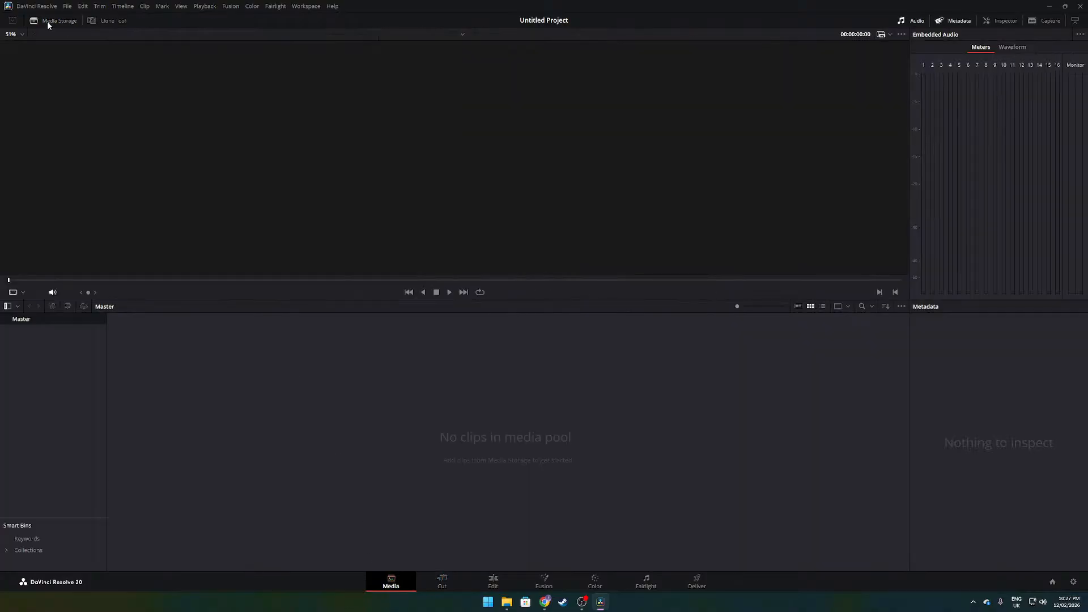
Show the Media Storage browser and open the Captures folder inside the Videos location
{"action": "left_click", "coordinate": [48, 22]}
{"action": "left_click", "coordinate": [66, 48]}
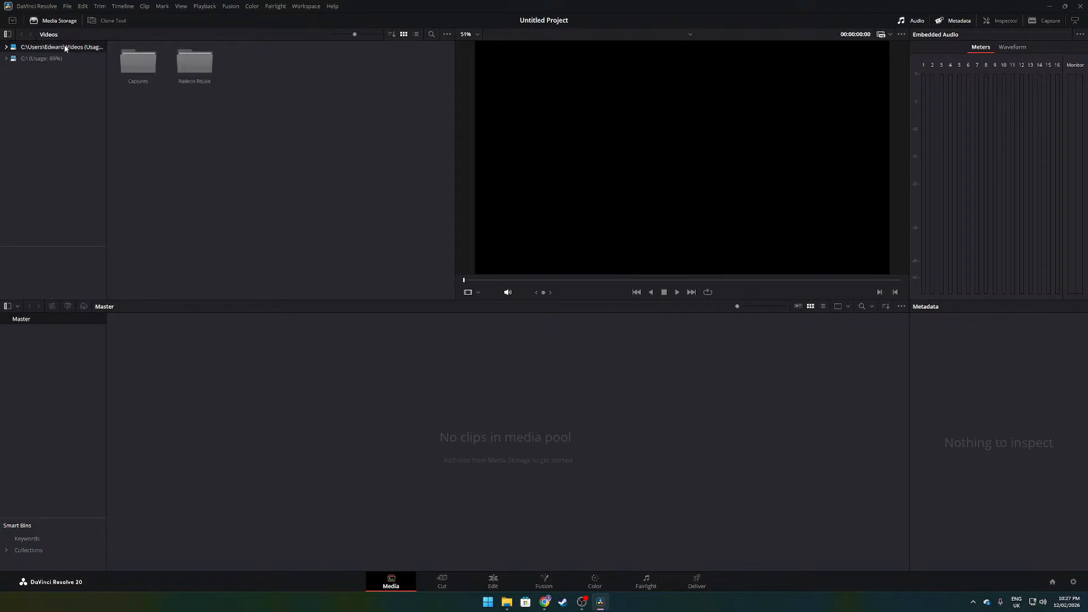
{"action": "left_click", "coordinate": [142, 65]}
{"action": "double_click", "coordinate": [141, 65]}
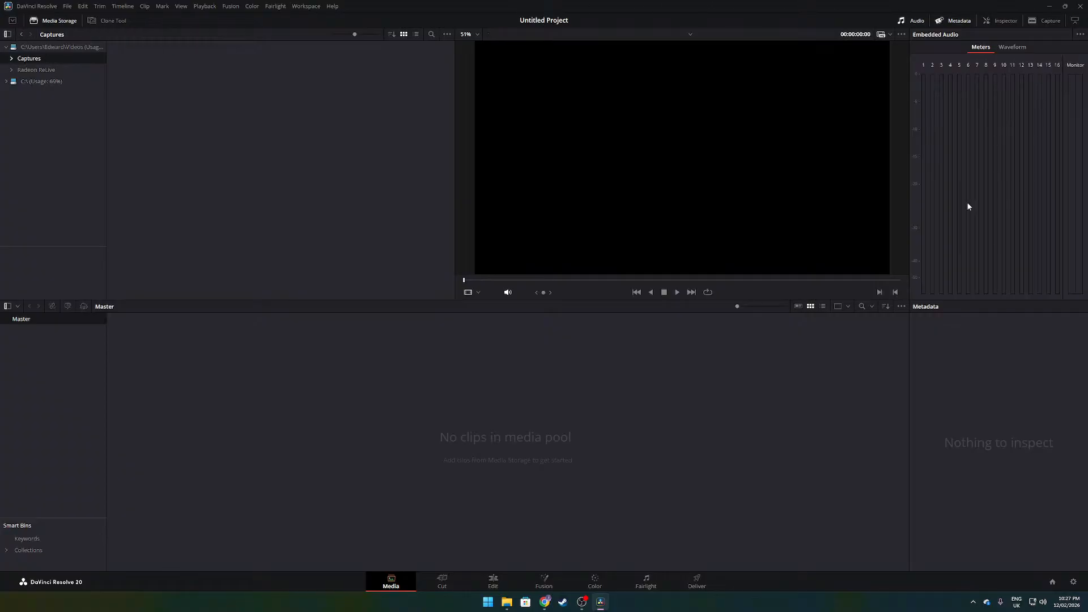
Switch to File Explorer, check the Captures folder under Videos, and open the user profile's Downloads folder
{"action": "left_click", "coordinate": [510, 604]}
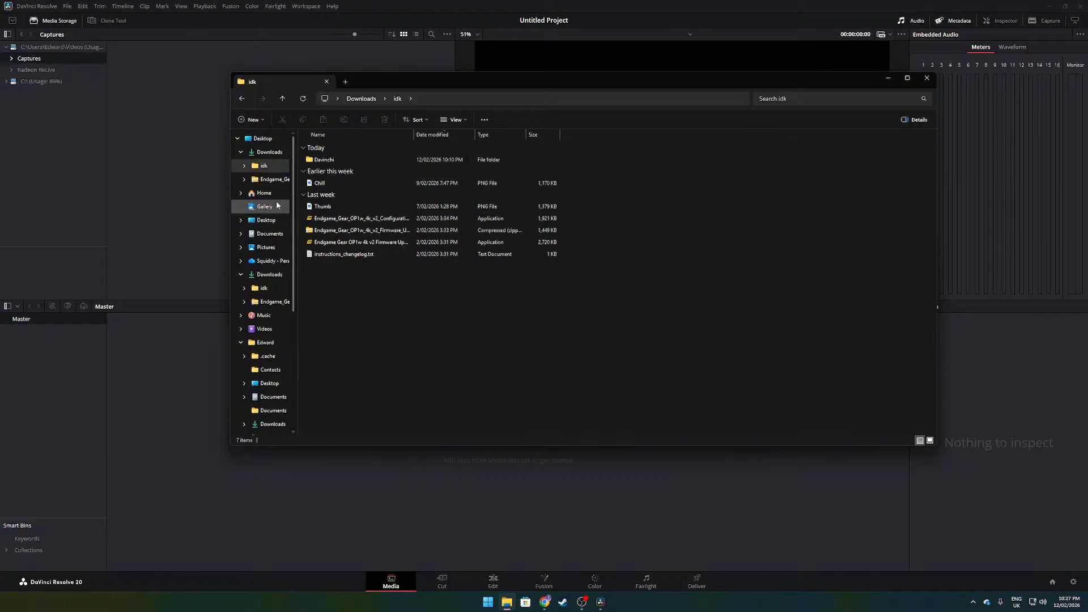
{"action": "left_click", "coordinate": [264, 329]}
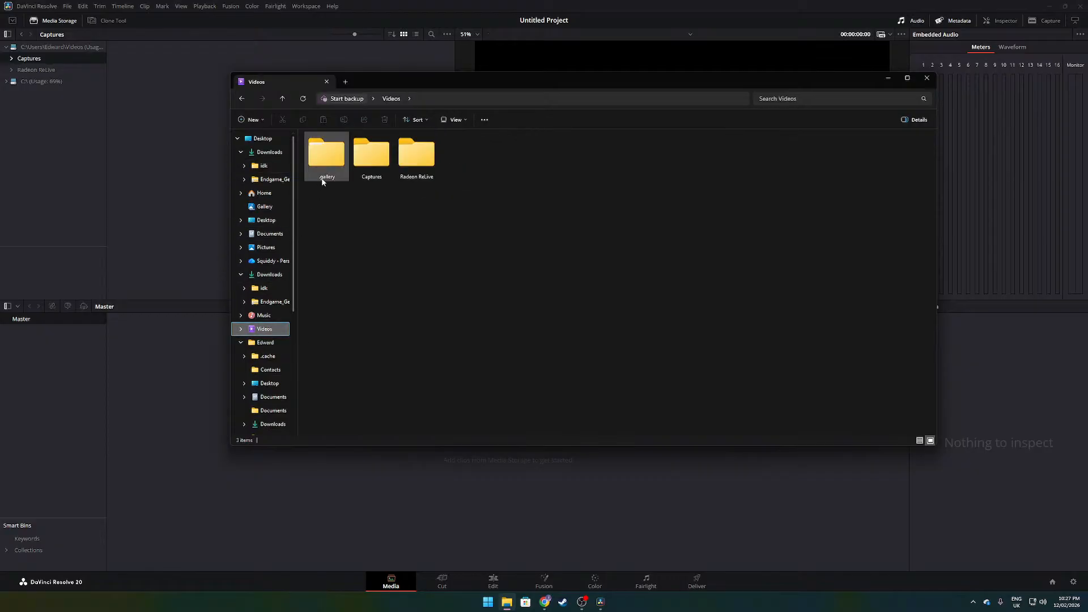
{"action": "left_click", "coordinate": [376, 160]}
{"action": "double_click", "coordinate": [375, 159]}
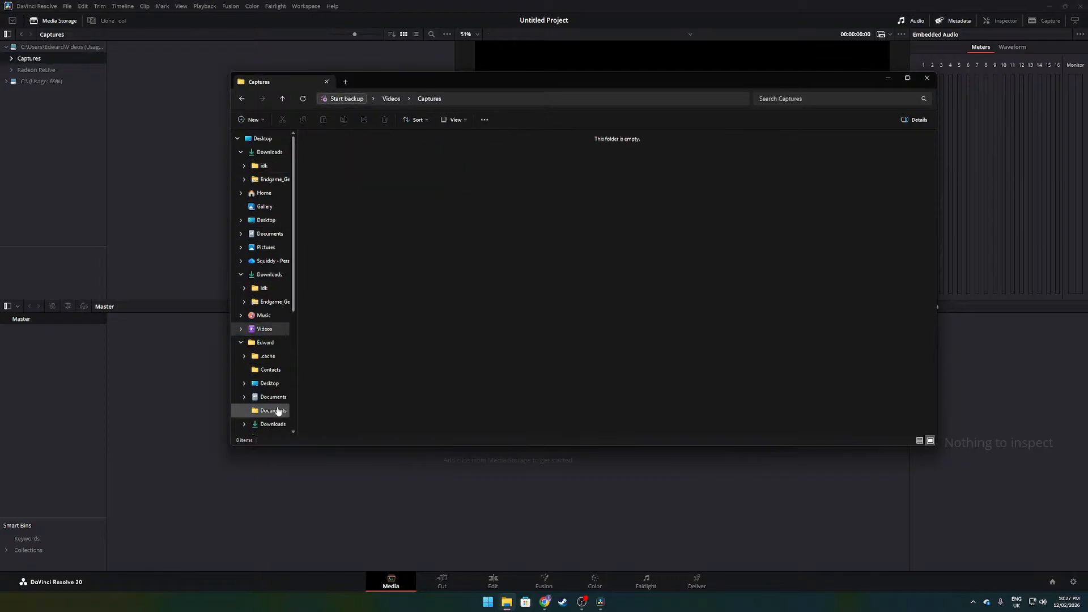
{"action": "left_click", "coordinate": [265, 423]}
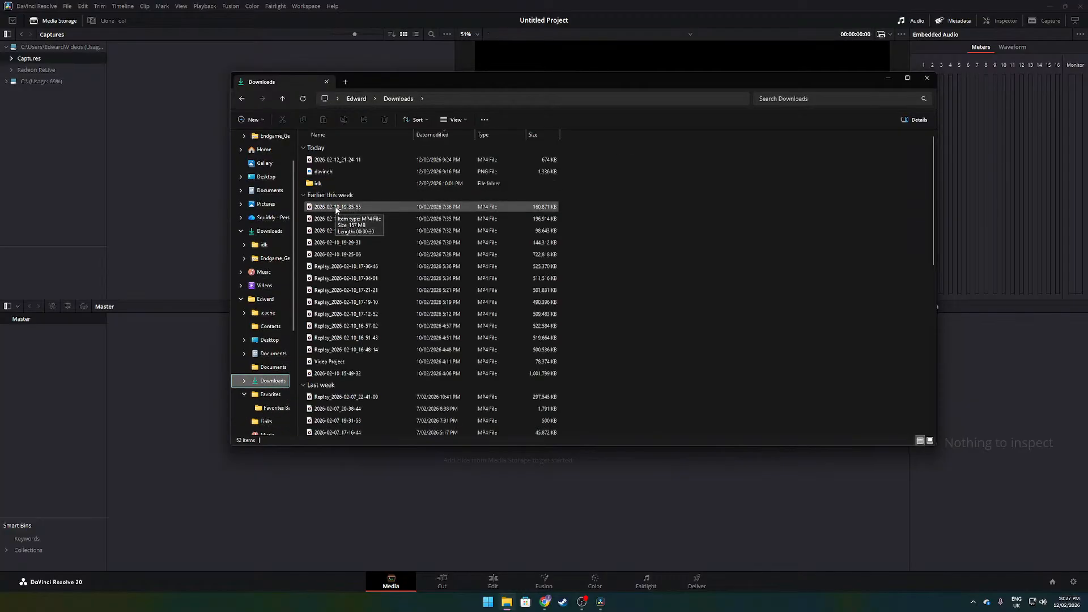
Bring 2026-02-10_19-35-55.mp4 from Downloads into the Media Storage browser, minimise File Explorer and look over the folder's clips
{"action": "left_click_drag", "start_coordinate": [337, 210], "coordinate": [173, 180]}
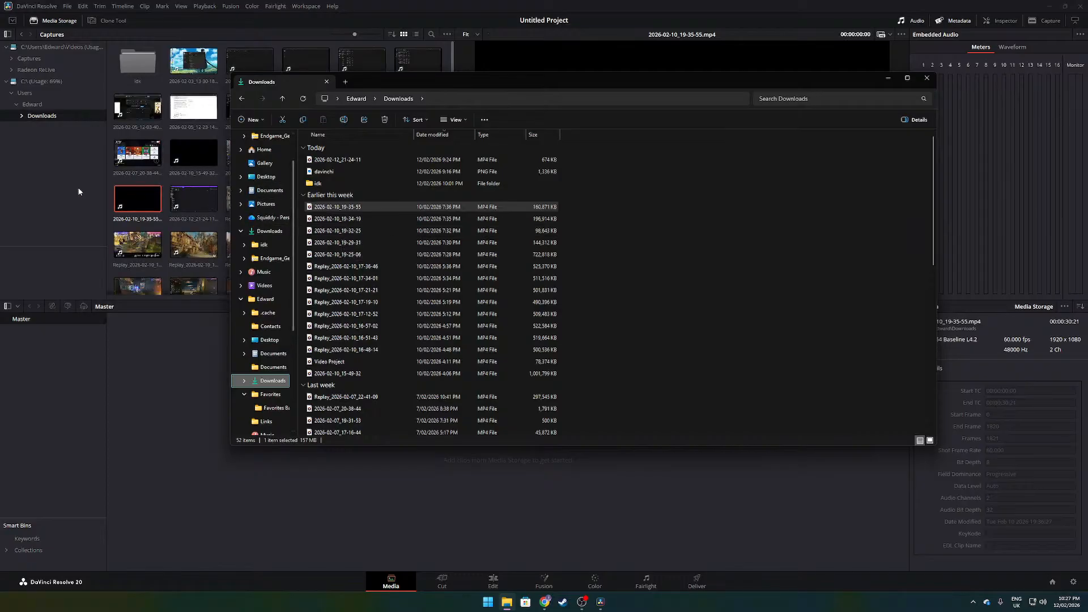
{"action": "left_click", "coordinate": [887, 78]}
{"action": "scroll", "coordinate": [326, 134], "scroll_direction": "down", "scroll_amount": 1}
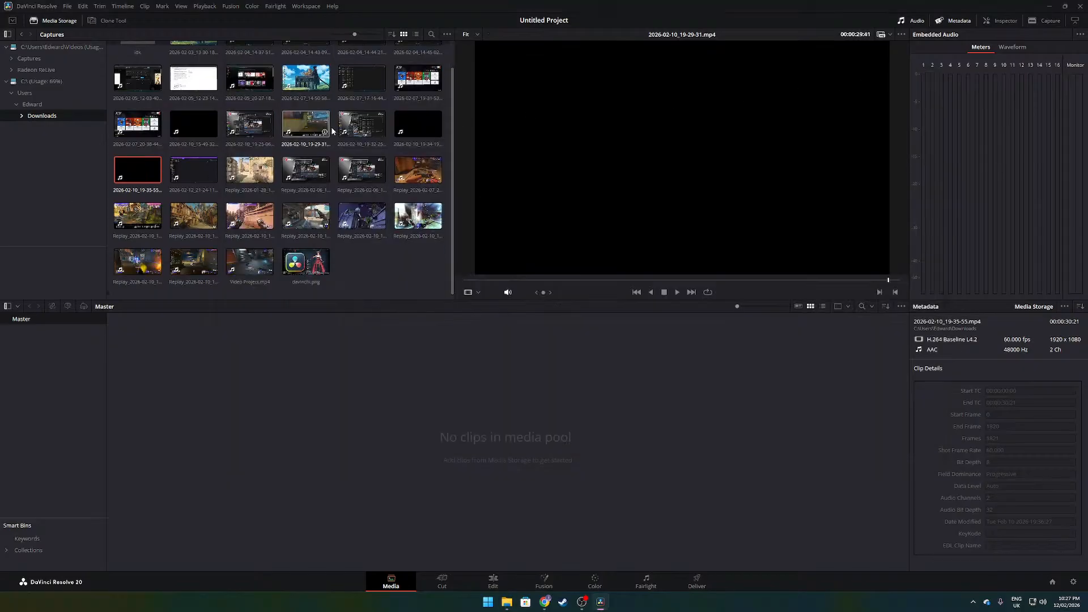
{"action": "scroll", "coordinate": [326, 136], "scroll_direction": "up", "scroll_amount": 1}
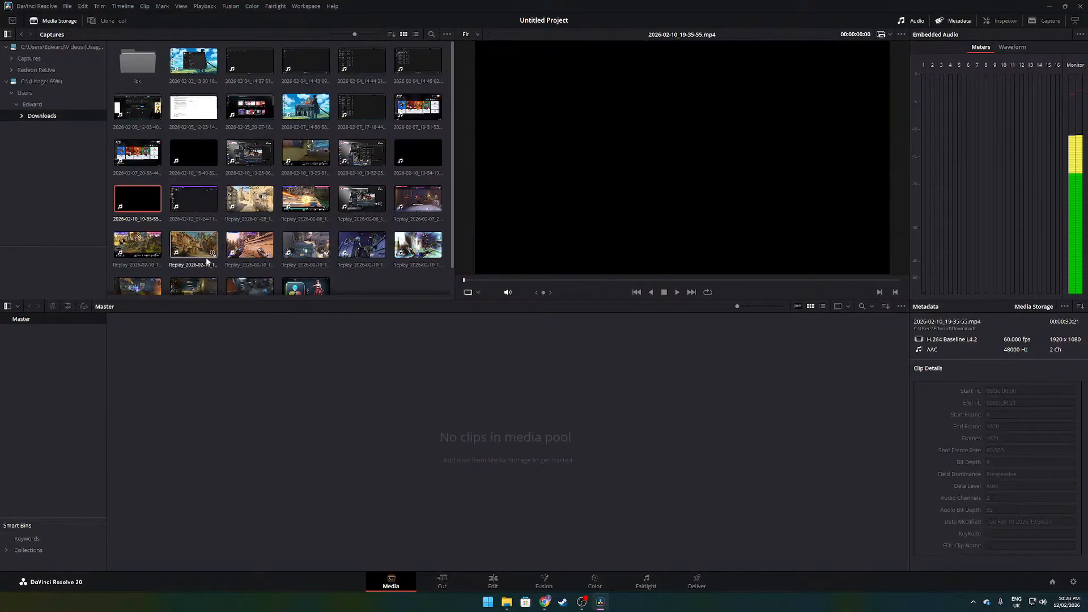
Add Replay_2026-02-10_17-21-21.mp4 to the Master bin and change the project frame rate to match the clip
{"action": "scroll", "coordinate": [393, 244], "scroll_direction": "down", "scroll_amount": 2}
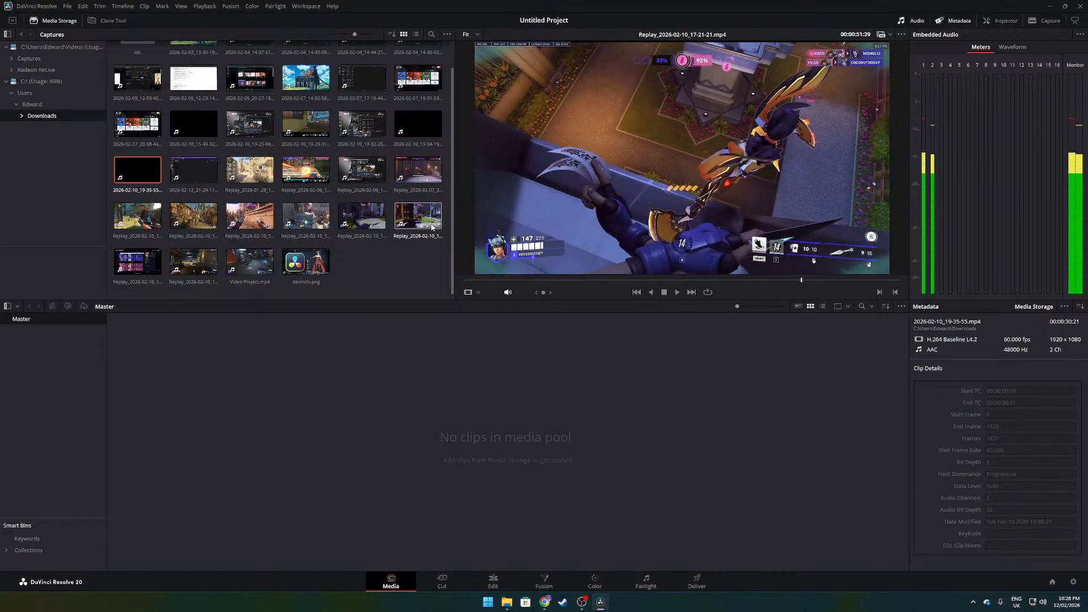
{"action": "left_click_drag", "start_coordinate": [420, 221], "coordinate": [306, 357]}
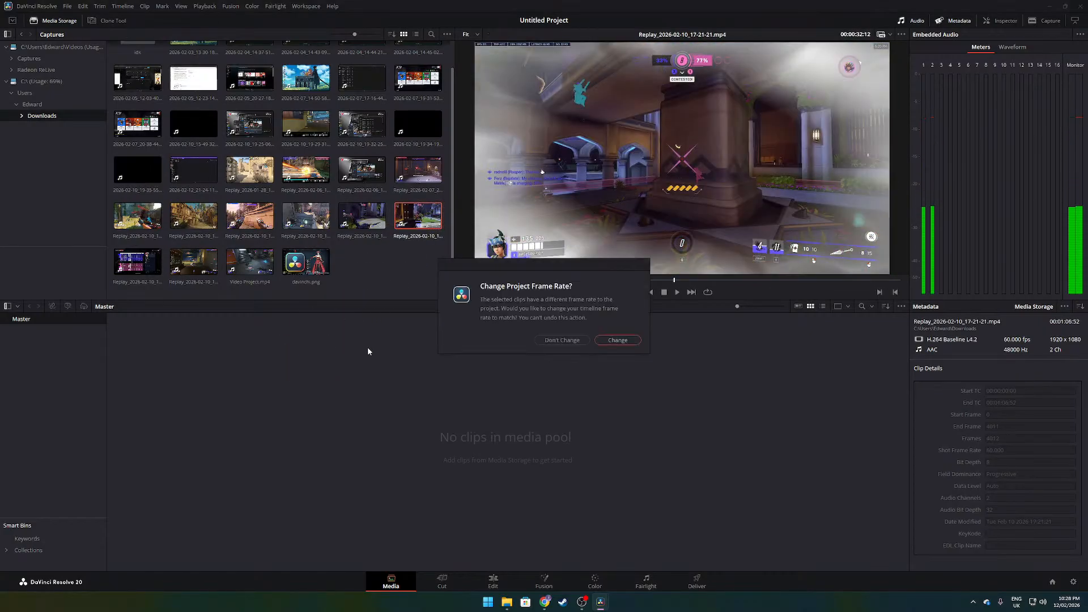
{"action": "left_click", "coordinate": [618, 339]}
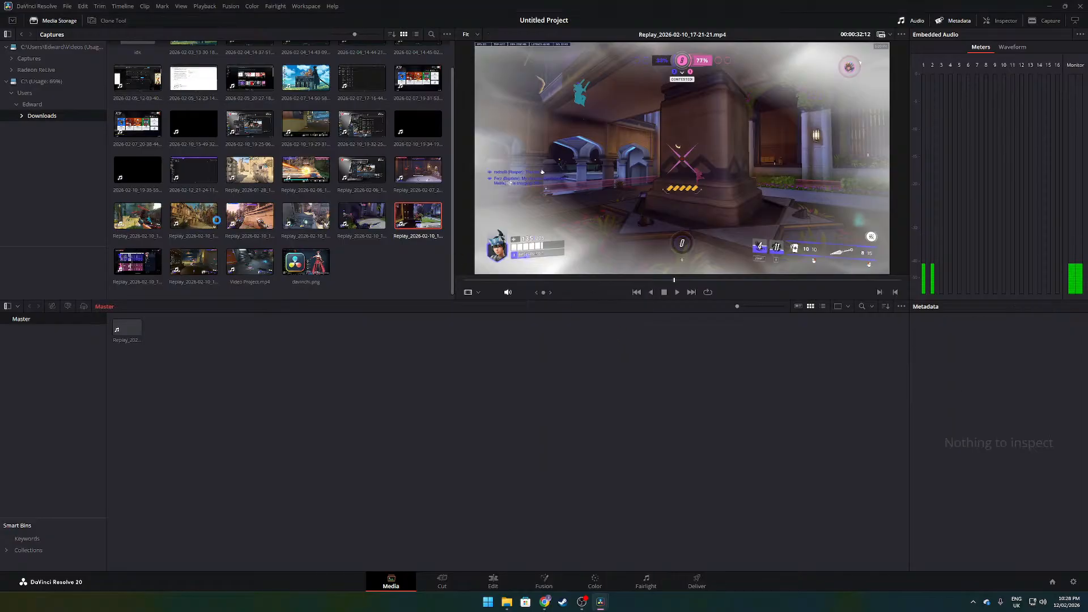
Enlarge the media pool thumbnails and add Replay_2026-02-10_16-48-14.mp4 and Replay_2026-02-10_16-51-43.mp4 to the Master bin
{"action": "left_click_drag", "start_coordinate": [736, 307], "coordinate": [811, 316]}
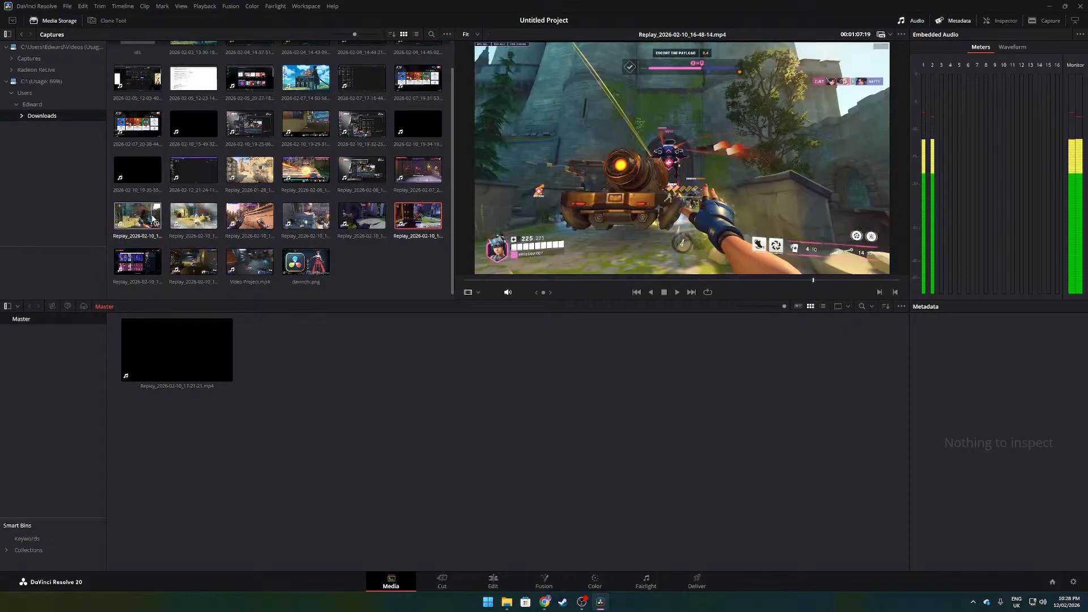
{"action": "left_click_drag", "start_coordinate": [162, 219], "coordinate": [340, 354]}
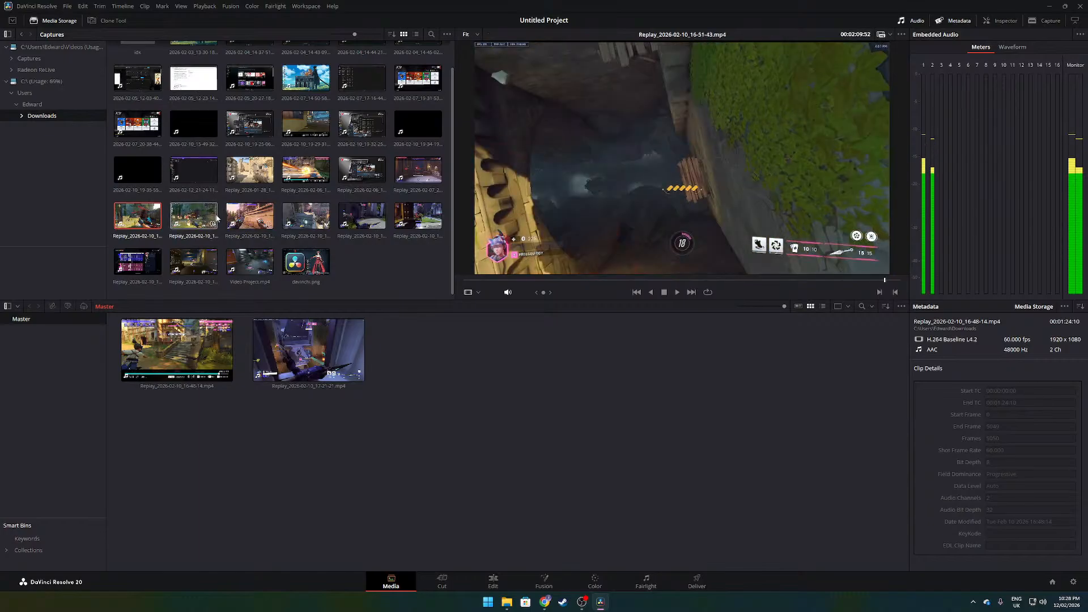
{"action": "left_click_drag", "start_coordinate": [217, 218], "coordinate": [397, 348]}
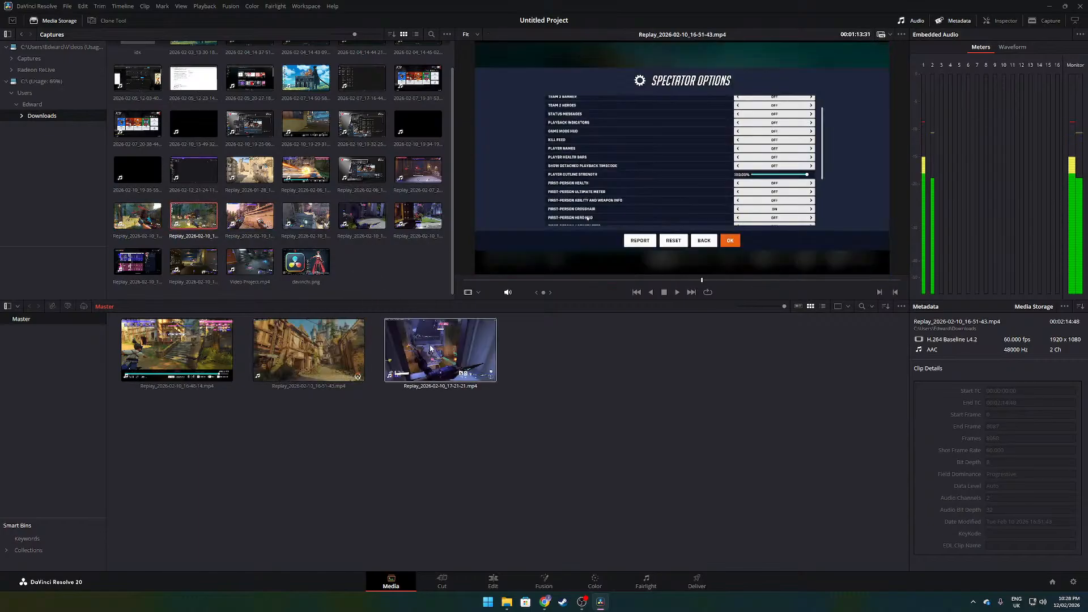
Add 2026-02-10_19-32-25.mp4 and Replay_2026-02-10_17-36-46.mp4 from the Downloads media storage to the Master bin
{"action": "scroll", "coordinate": [207, 131], "scroll_direction": "up", "scroll_amount": 1}
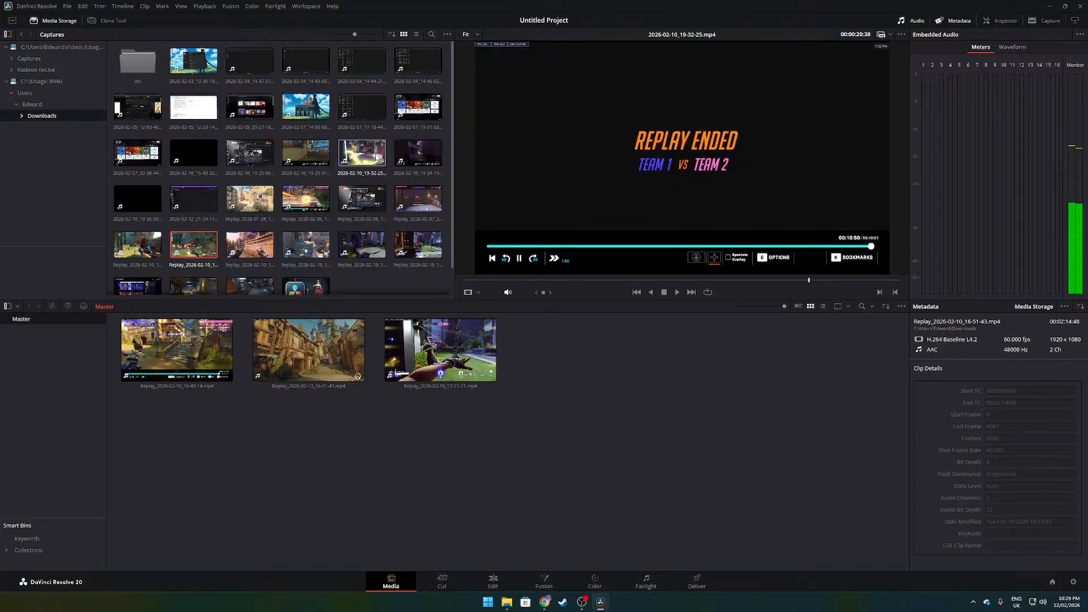
{"action": "double_click", "coordinate": [361, 158]}
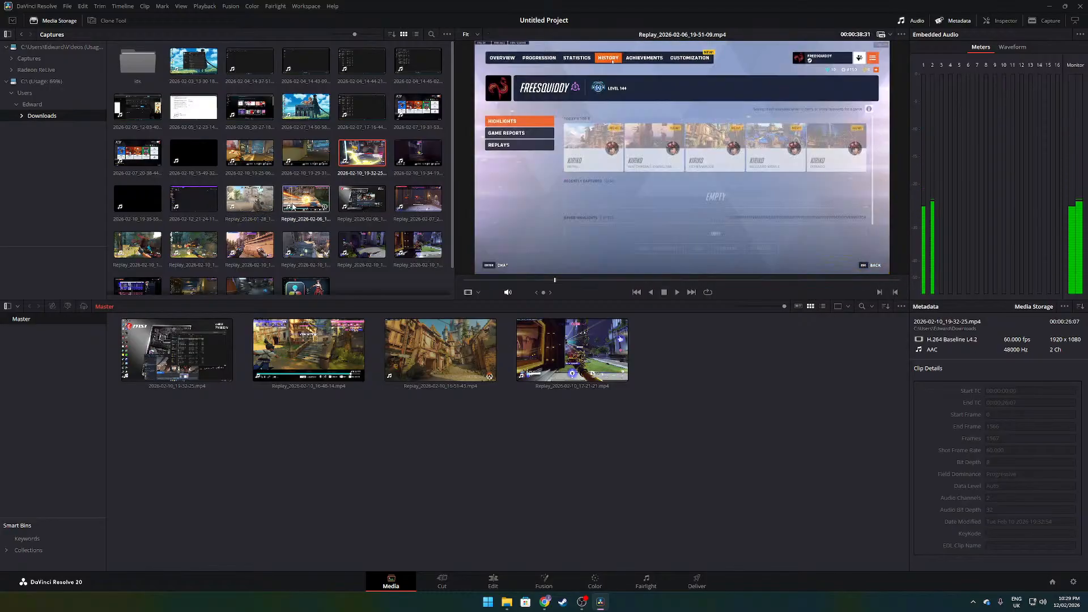
{"action": "scroll", "coordinate": [306, 204], "scroll_direction": "down", "scroll_amount": 1}
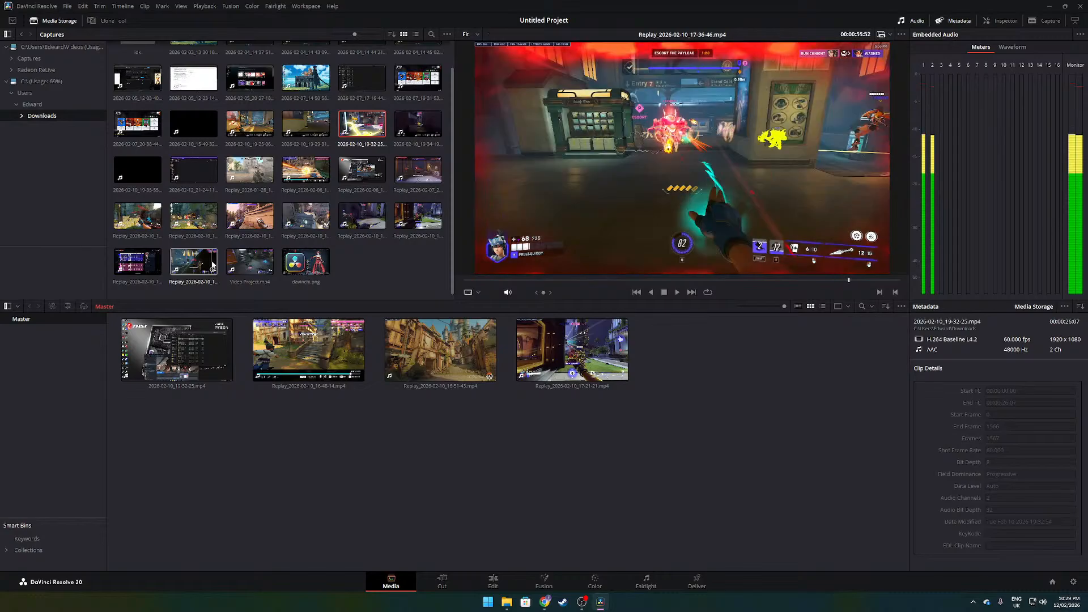
{"action": "left_click", "coordinate": [217, 266]}
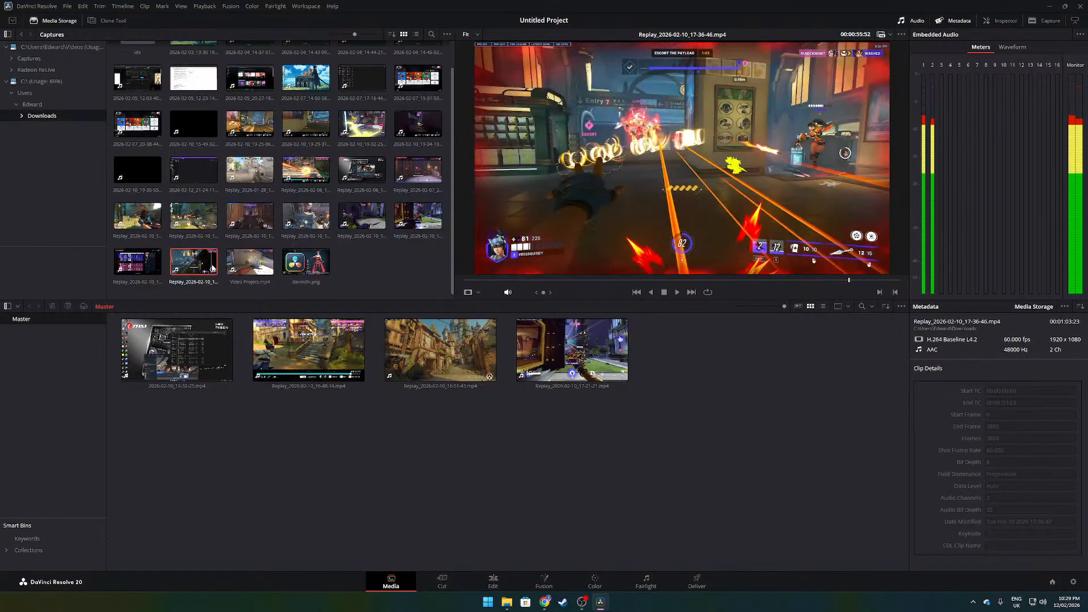
{"action": "left_click_drag", "start_coordinate": [214, 268], "coordinate": [730, 361]}
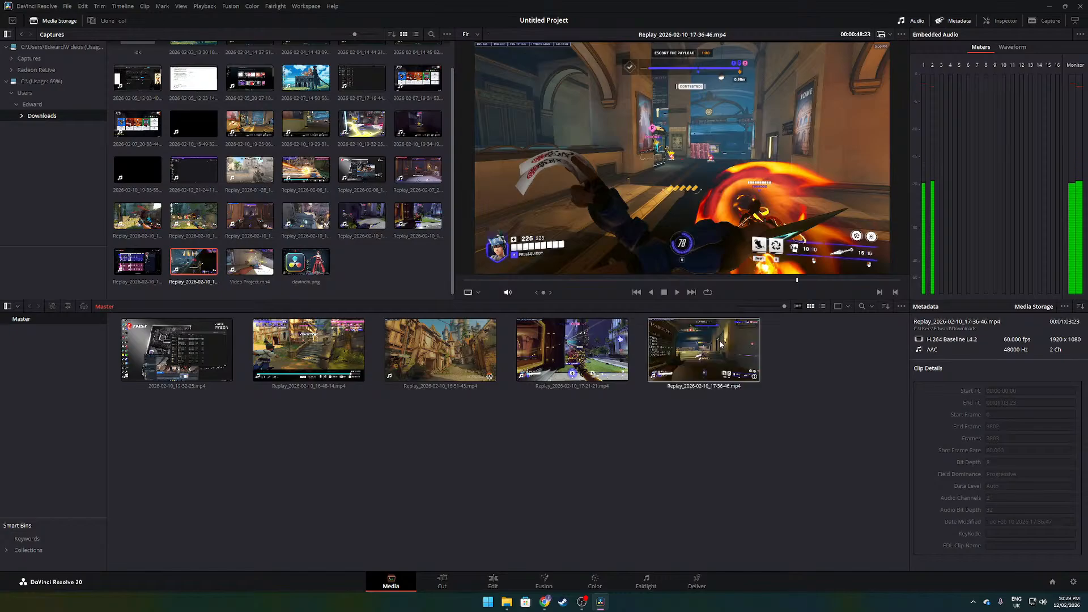
Preview the media pool clip Replay_2026-02-10_17-36-46.mp4, scrub to about 00:00:53:04, and deselect the clip
{"action": "left_click", "coordinate": [732, 352]}
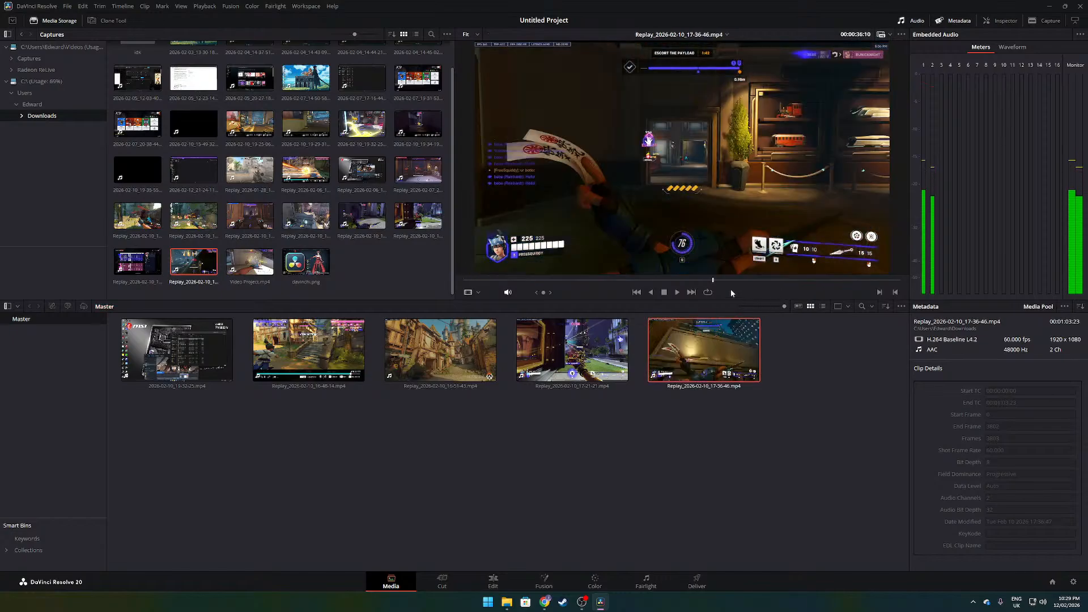
{"action": "left_click_drag", "start_coordinate": [712, 280], "coordinate": [828, 287]}
{"action": "left_click", "coordinate": [842, 468]}
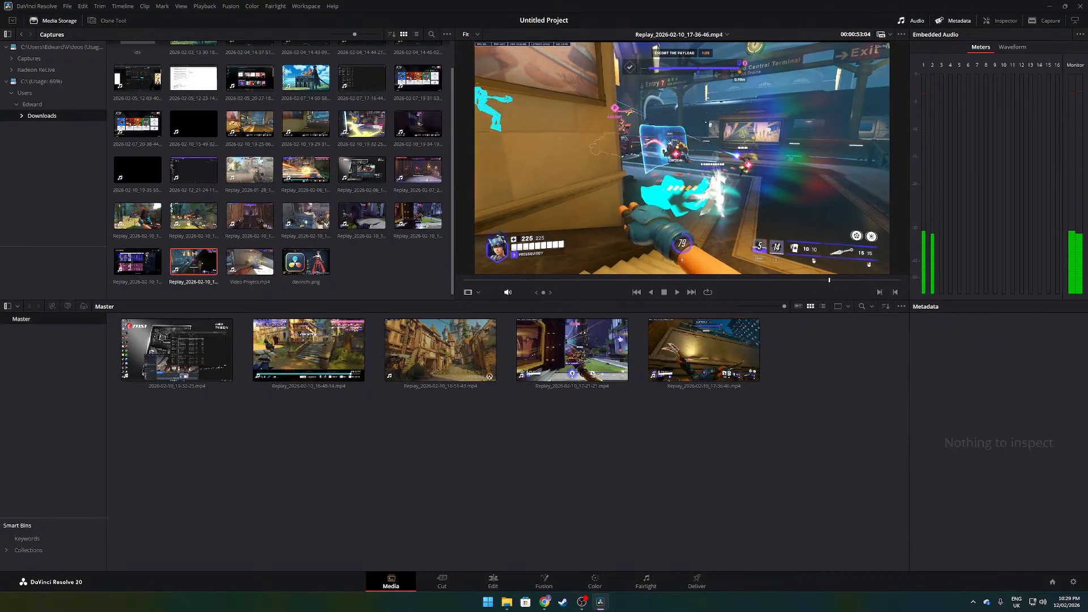
Switch to Chrome, play the Introduction to DaVinci Resolve course video in a smaller window, and minimise the browser
{"action": "left_click", "coordinate": [541, 604]}
{"action": "left_click", "coordinate": [115, 10]}
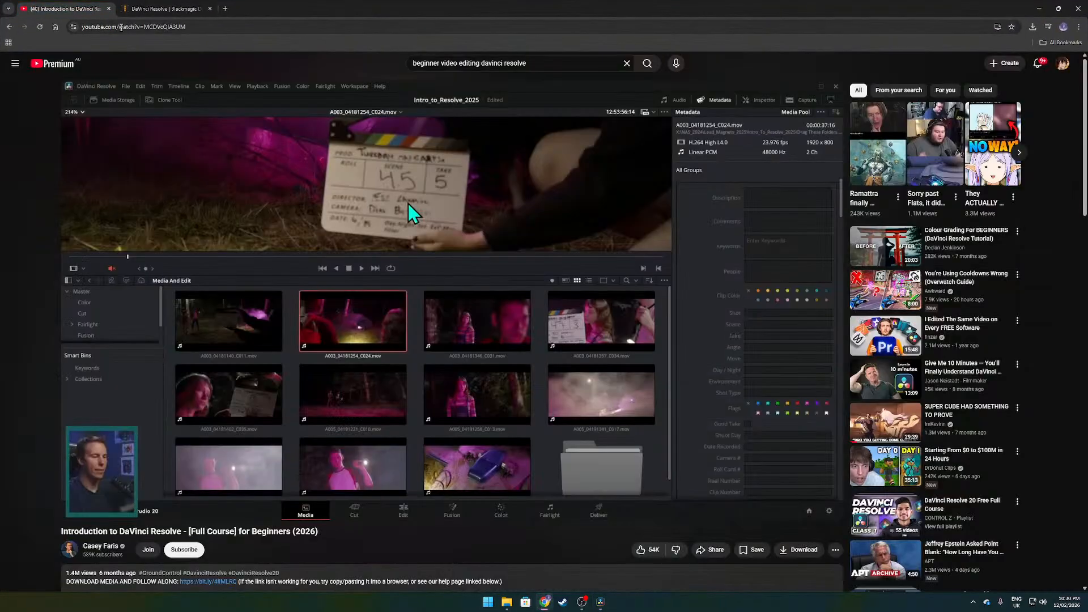
{"action": "left_click_drag", "start_coordinate": [913, 13], "coordinate": [956, 166]}
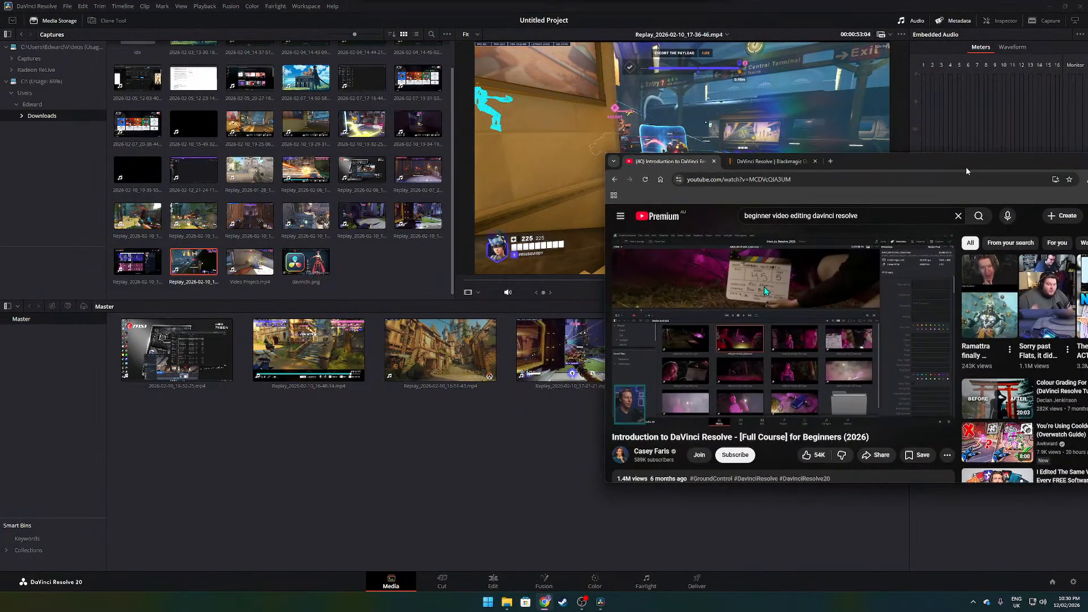
{"action": "left_click", "coordinate": [760, 362]}
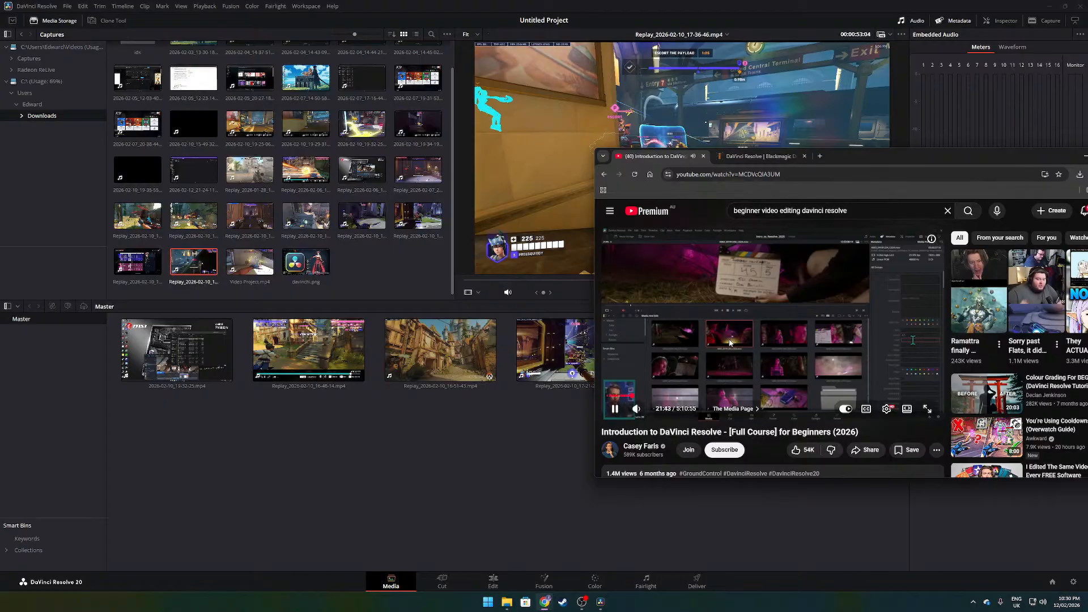
{"action": "left_click", "coordinate": [878, 239]}
{"action": "left_click_drag", "start_coordinate": [1031, 155], "coordinate": [836, 234]}
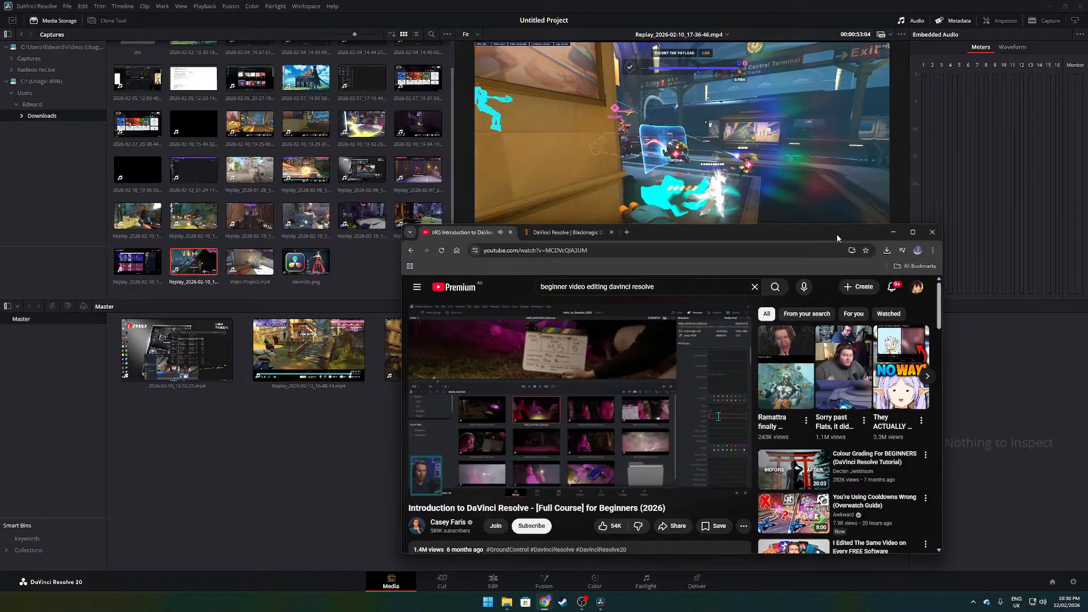
{"action": "left_click", "coordinate": [894, 232]}
Select Replay_2026-02-10_16-48-14.mp4 in the media pool, show the Metadata panel and hide the Audio panel
{"action": "left_click", "coordinate": [355, 350]}
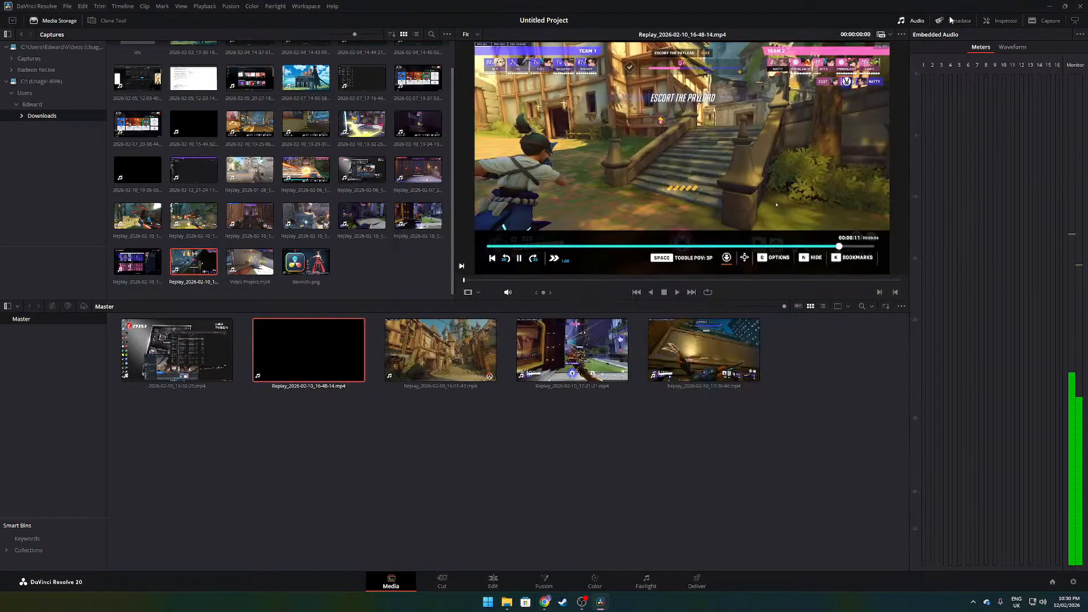
{"action": "left_click", "coordinate": [951, 20]}
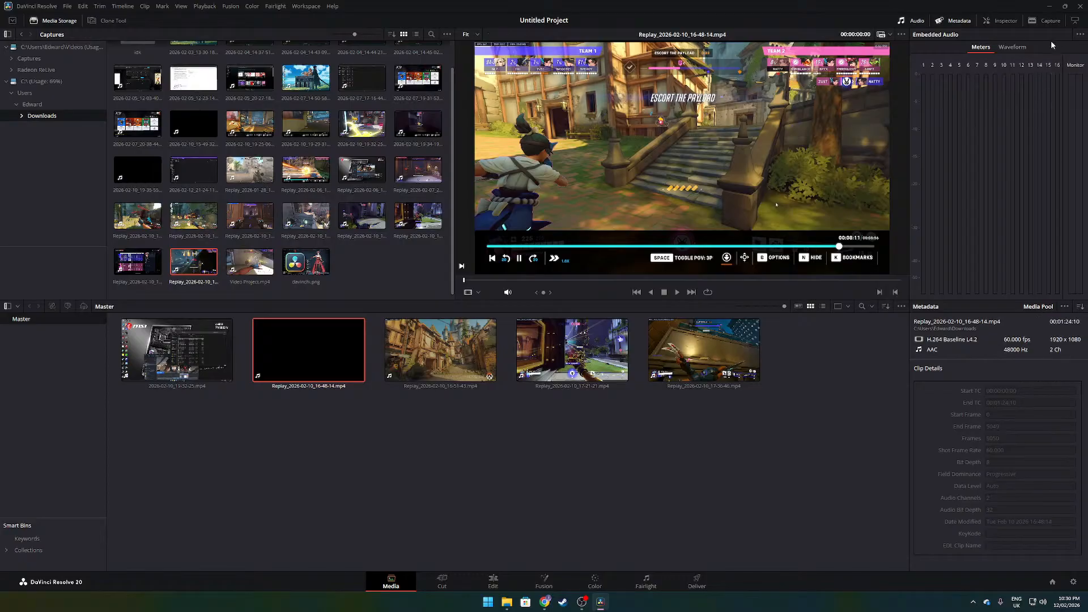
{"action": "left_click", "coordinate": [910, 21]}
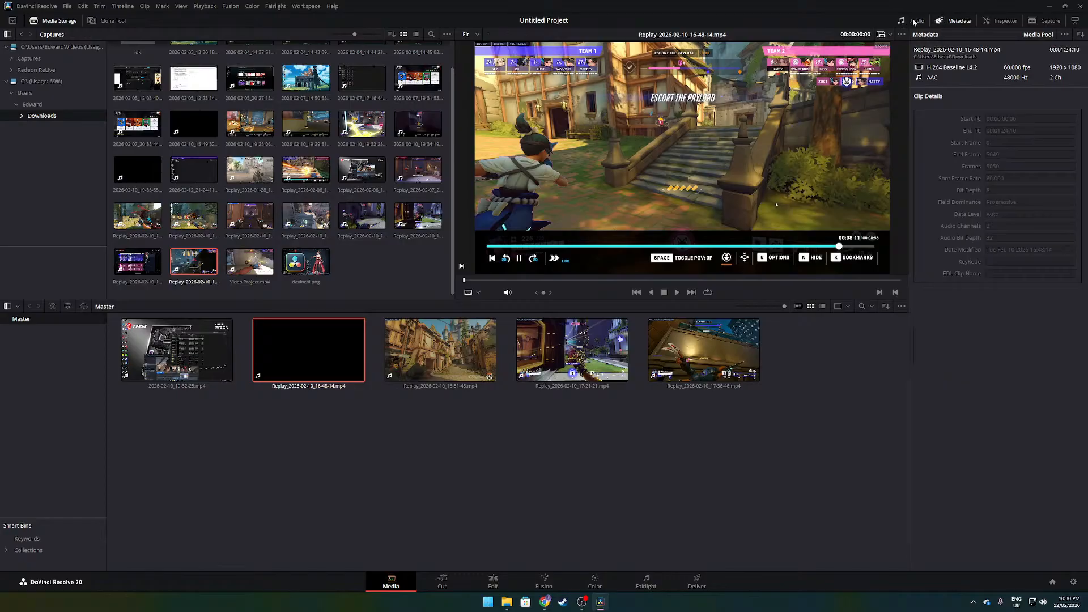
Add a Text Input custom metadata field named New Custom Metadata, shown in all projects
{"action": "left_click", "coordinate": [1065, 35]}
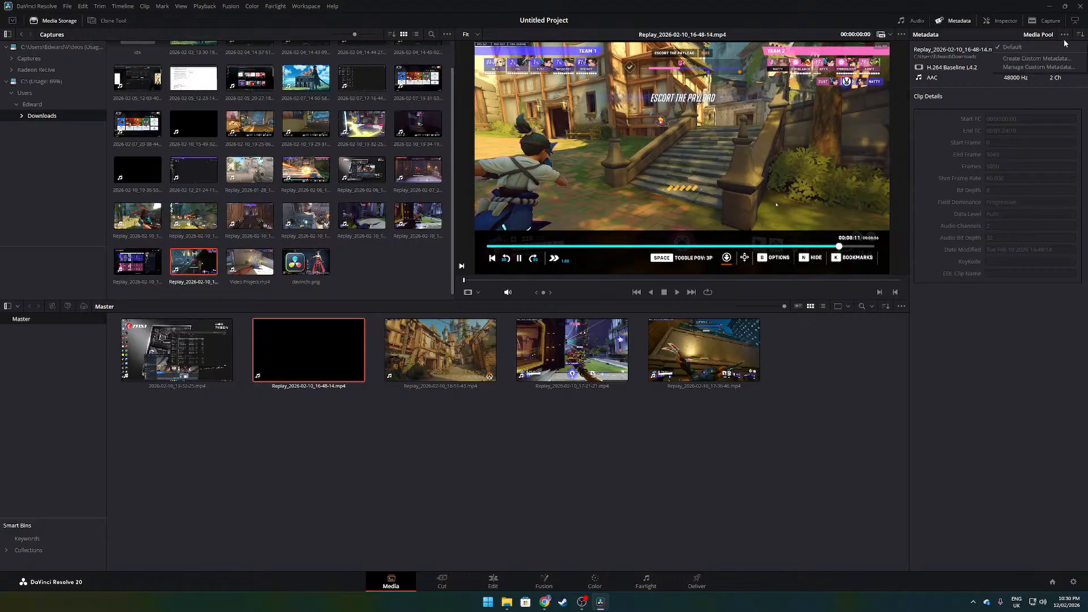
{"action": "left_click", "coordinate": [1051, 58]}
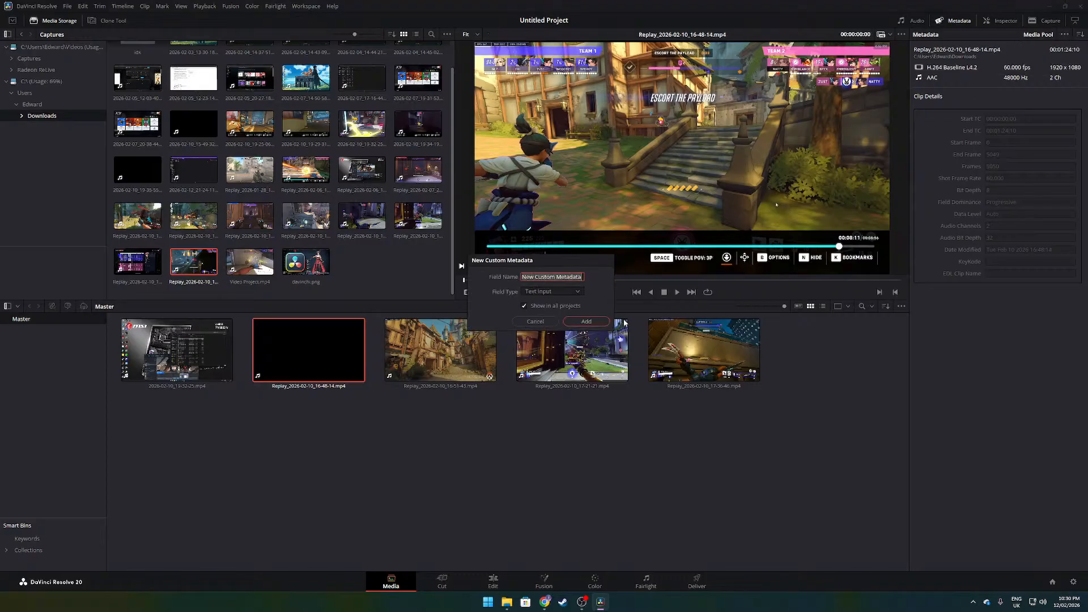
{"action": "left_click", "coordinate": [587, 322]}
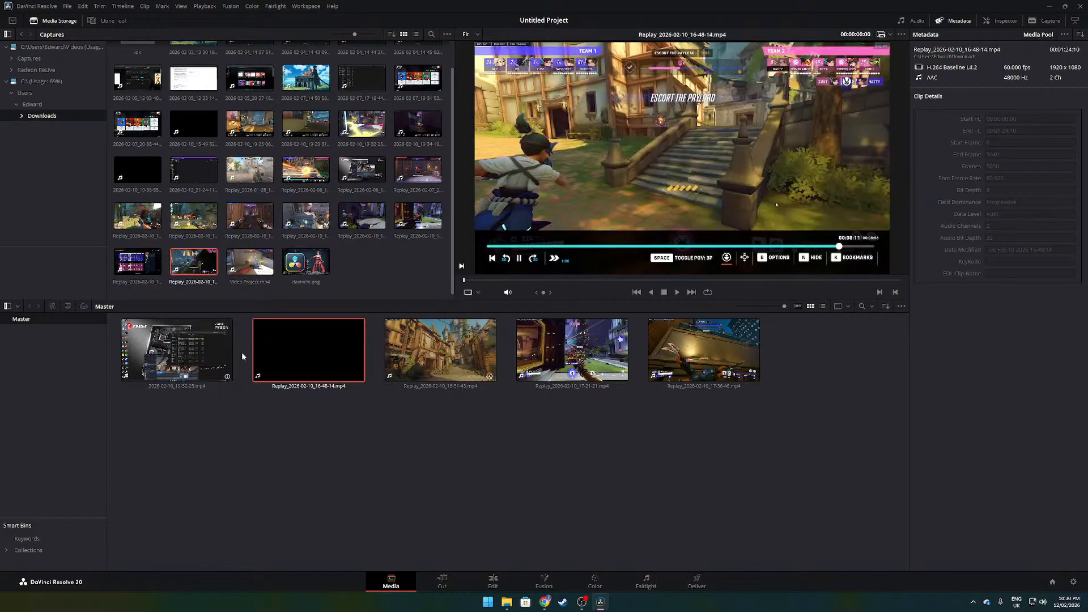
Check the actions available for the Replay_2026-02-10_16-48-14.mp4 clip, deselect it, and minimise DaVinci Resolve
{"action": "right_click", "coordinate": [316, 349]}
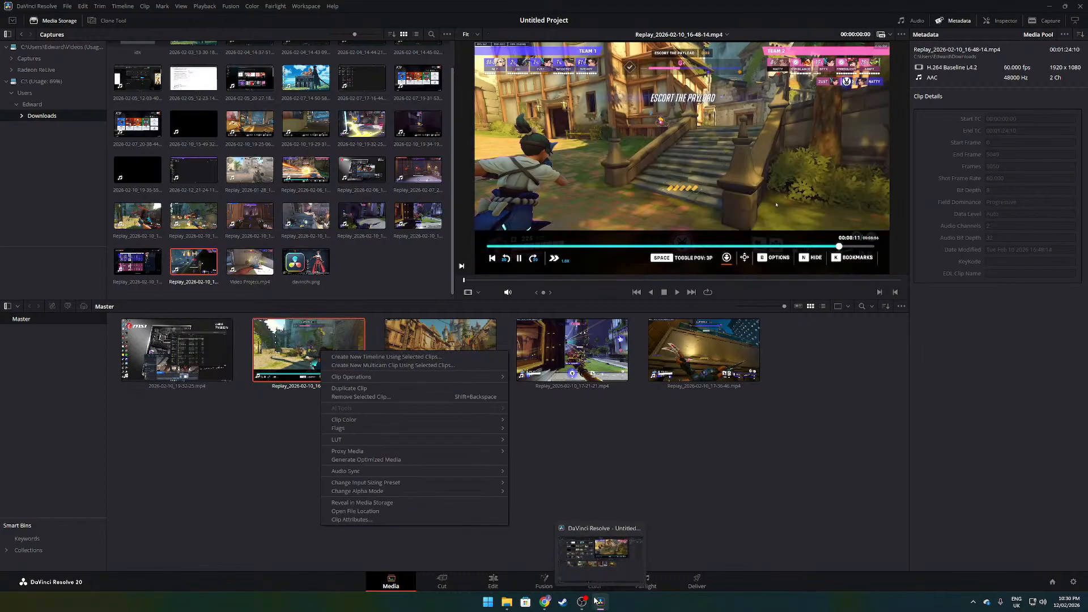
{"action": "left_click", "coordinate": [767, 437]}
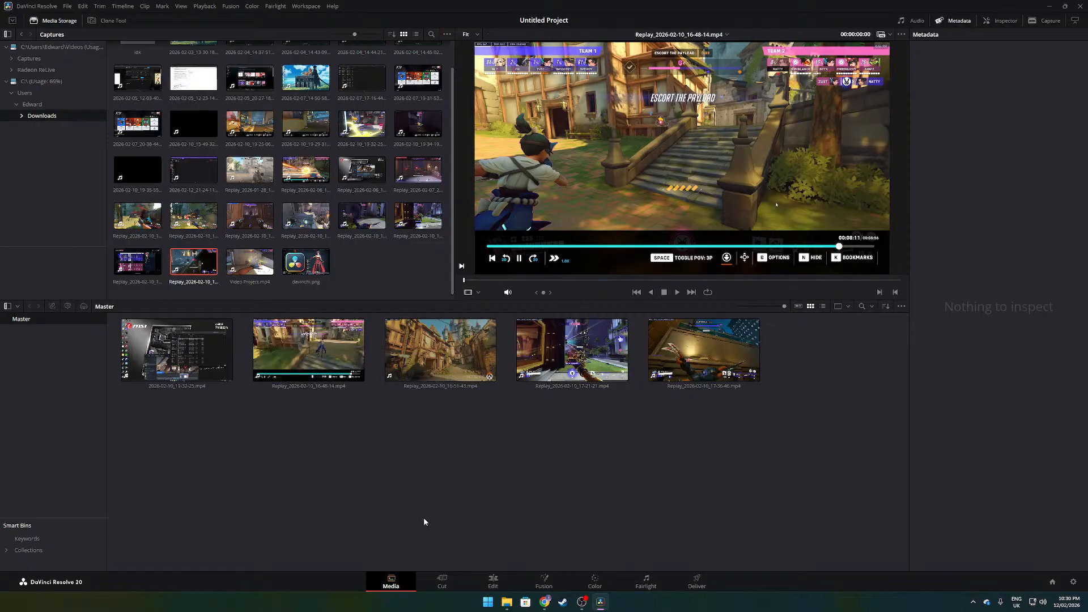
{"action": "left_click", "coordinate": [1047, 5]}
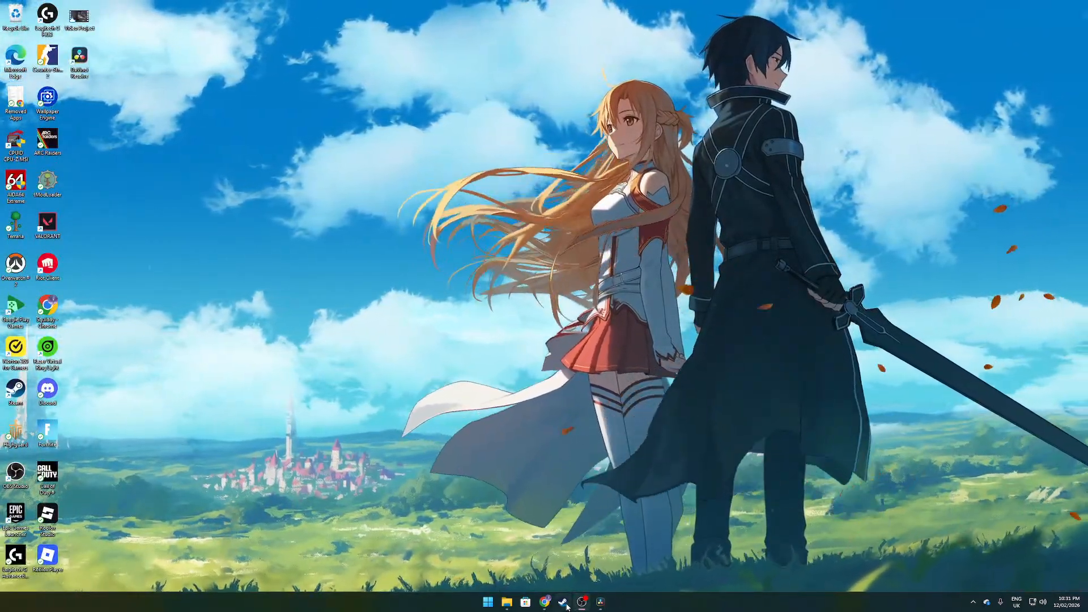
Switch back to DaVinci Resolve and look through the Cut, Edit, Fusion, Color and Fairlight pages in turn
{"action": "left_click", "coordinate": [601, 602]}
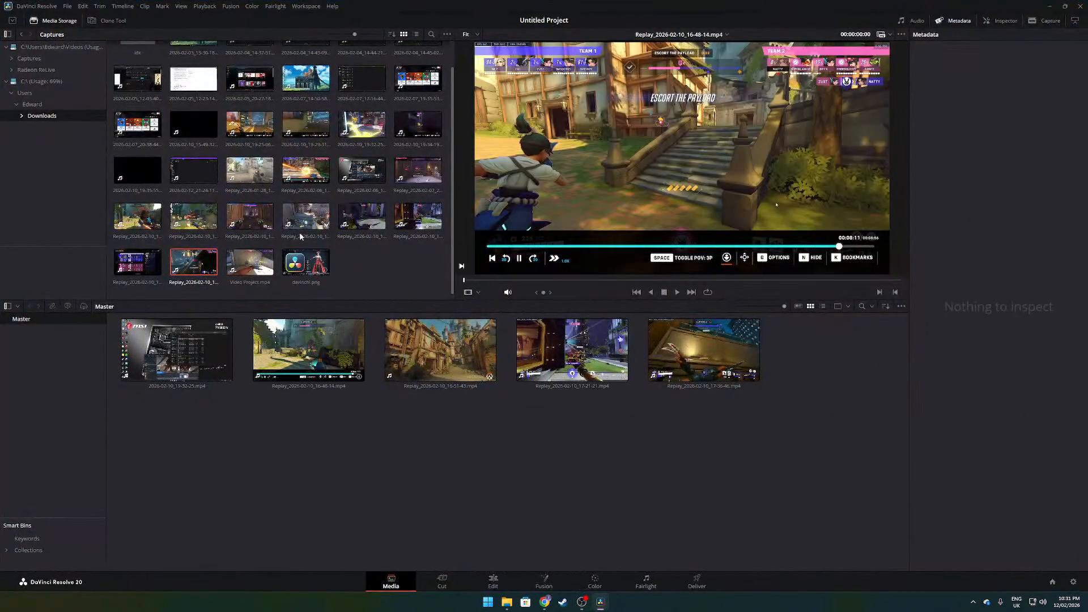
{"action": "scroll", "coordinate": [300, 237], "scroll_direction": "up", "scroll_amount": 1}
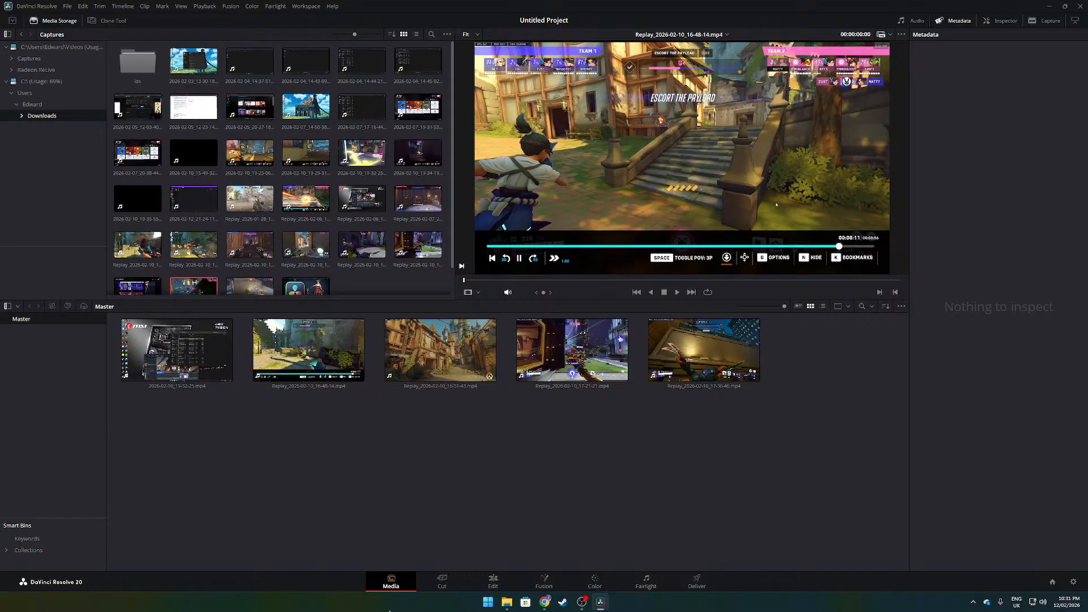
{"action": "left_click", "coordinate": [463, 582]}
{"action": "left_click", "coordinate": [493, 583]}
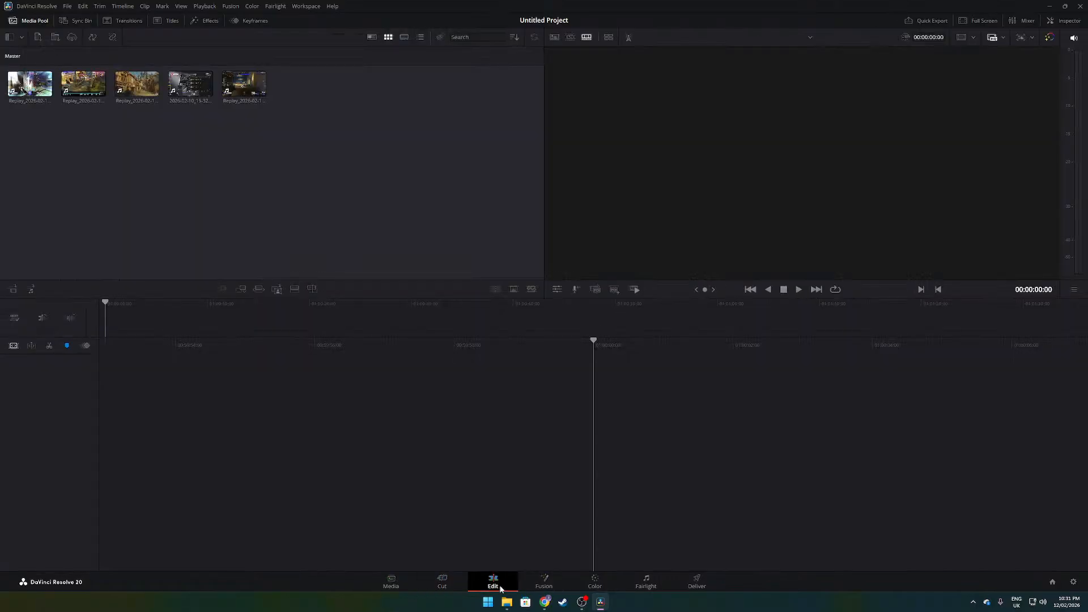
{"action": "left_click", "coordinate": [544, 582]}
{"action": "left_click", "coordinate": [604, 581]}
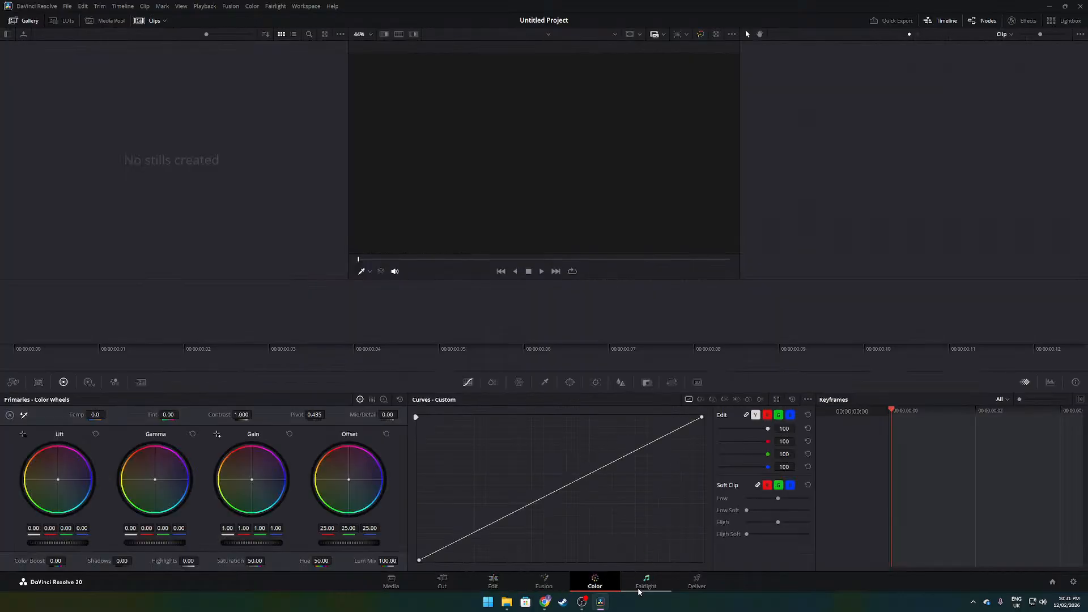
{"action": "left_click", "coordinate": [641, 588]}
Check the render resolution options on the Deliver page and minimise DaVinci Resolve
{"action": "left_click", "coordinate": [693, 578]}
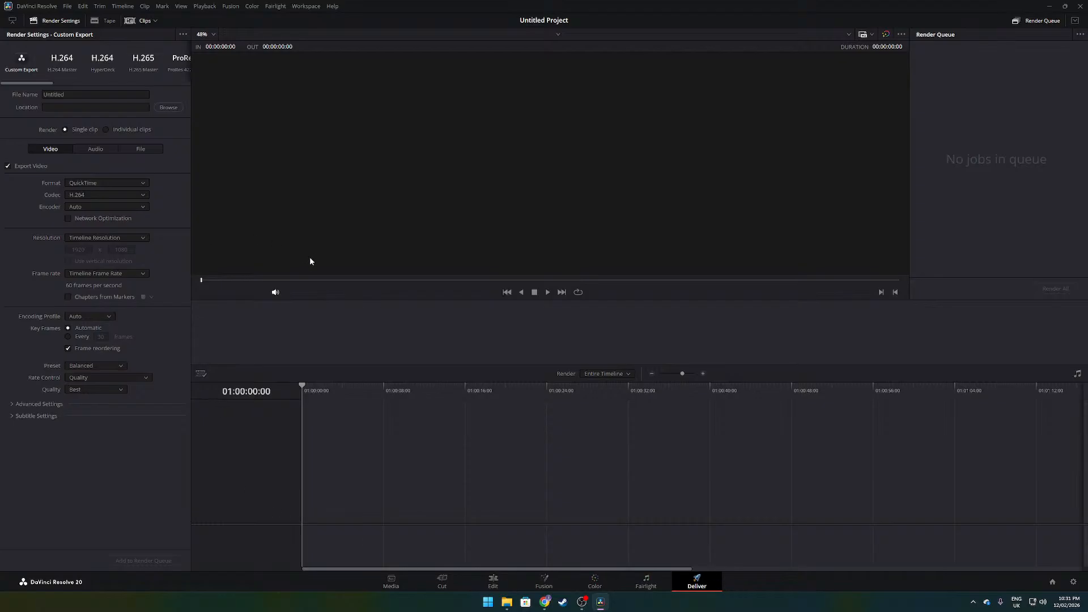
{"action": "left_click", "coordinate": [141, 238]}
{"action": "left_click", "coordinate": [1050, 6]}
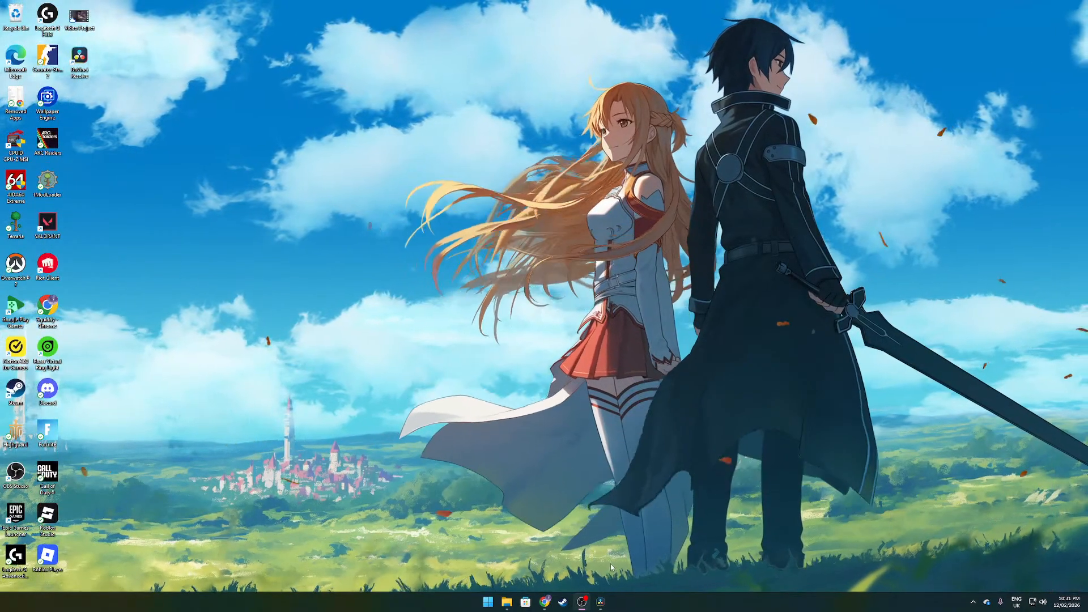